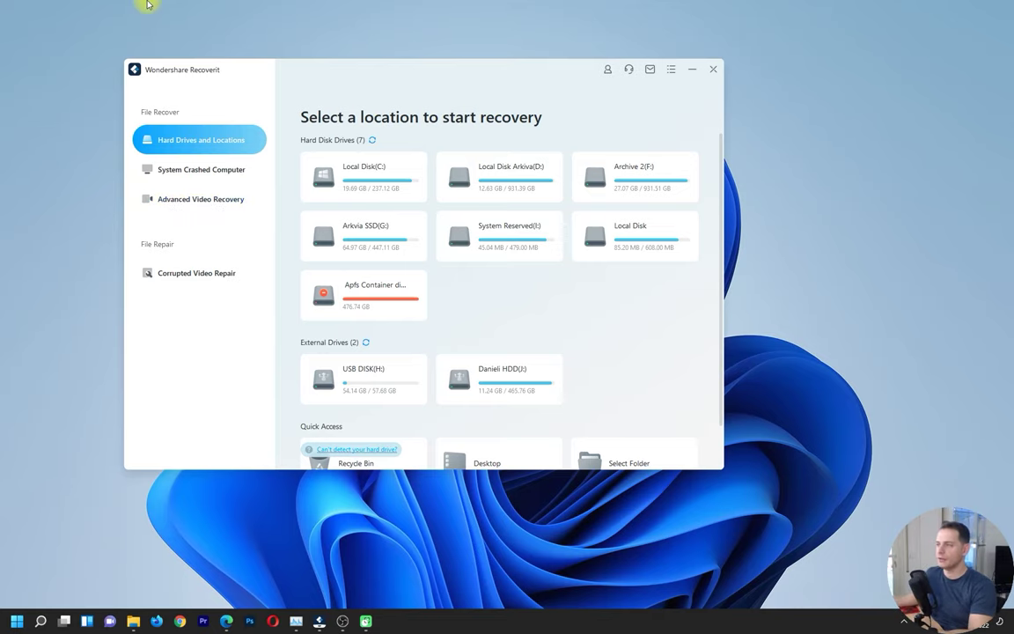
pyautogui.click(185, 200)
pyautogui.click(191, 175)
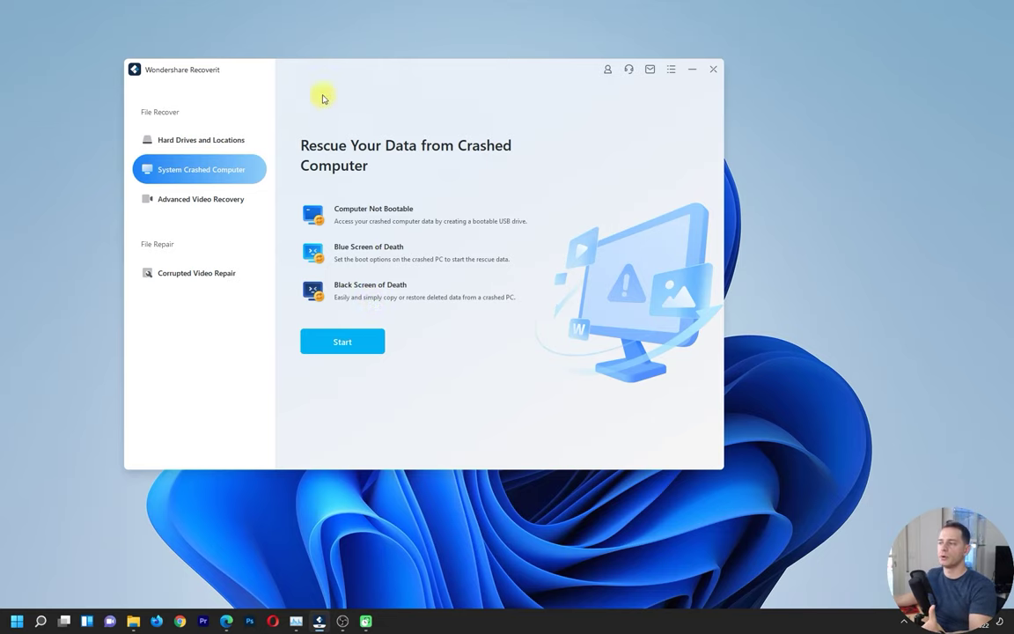
pyautogui.click(342, 345)
pyautogui.click(403, 373)
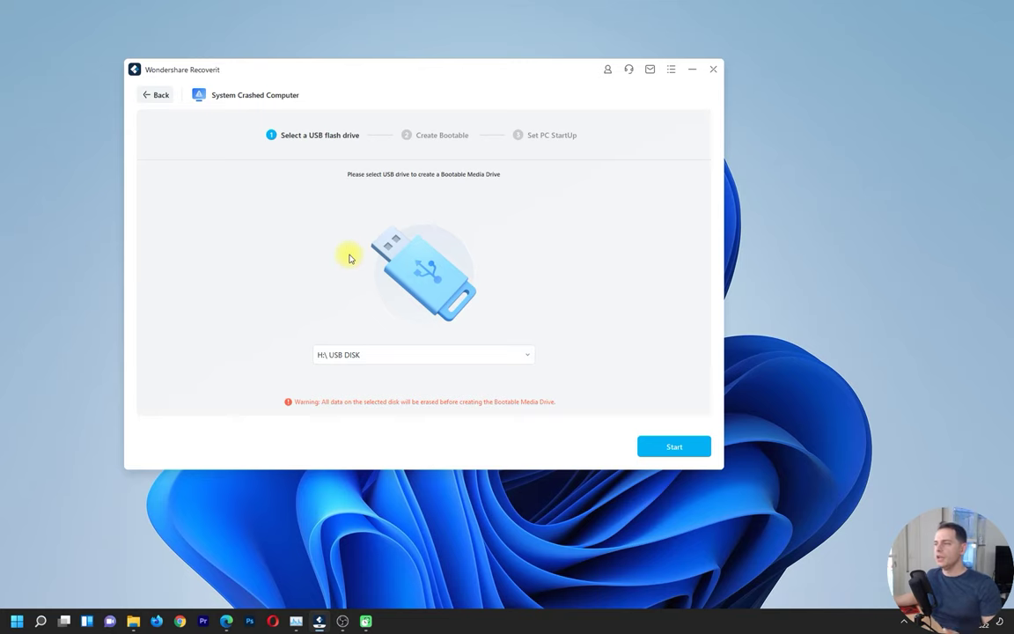
pyautogui.click(182, 199)
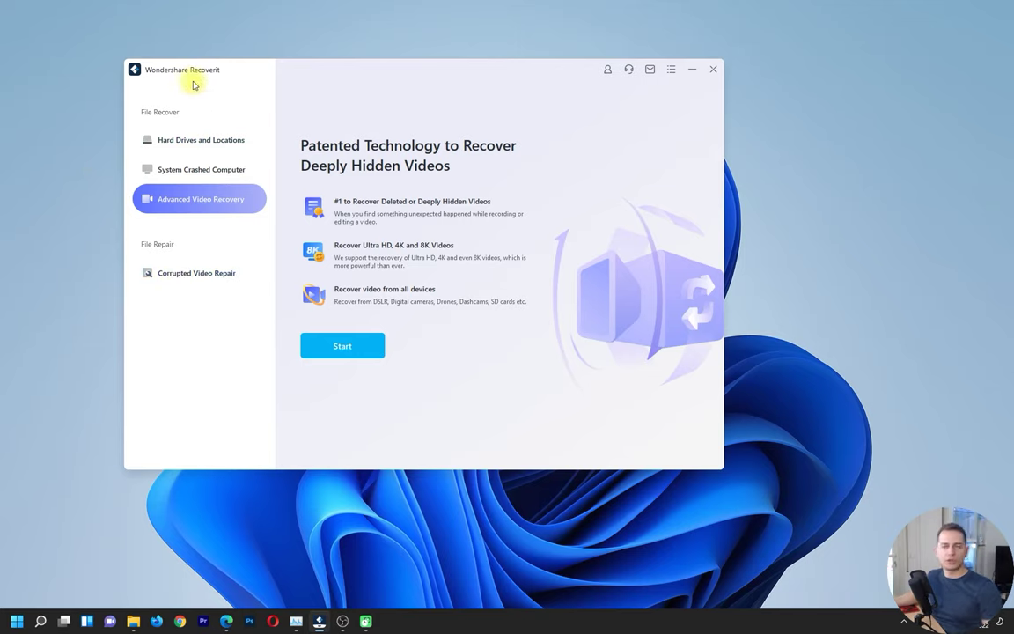
pyautogui.click(197, 284)
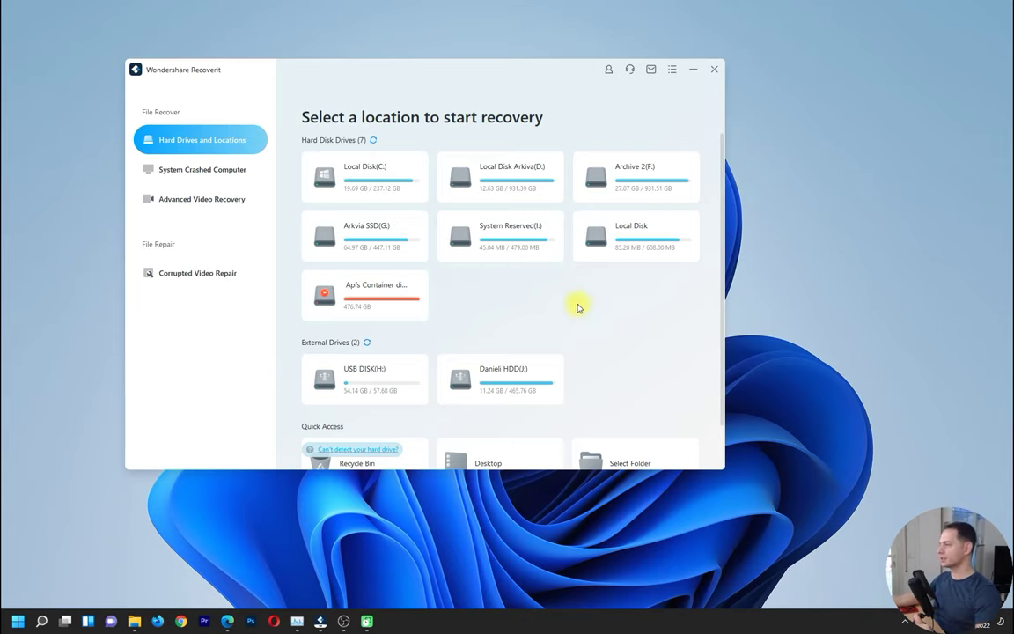
pyautogui.scroll(-1, 598, 273)
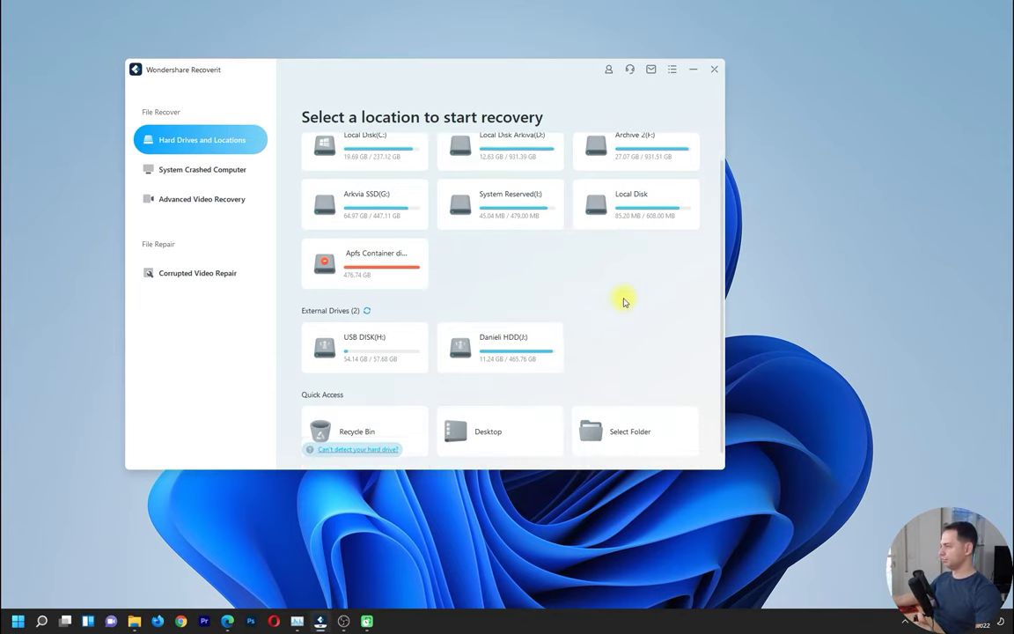
pyautogui.scroll(-1, 546, 264)
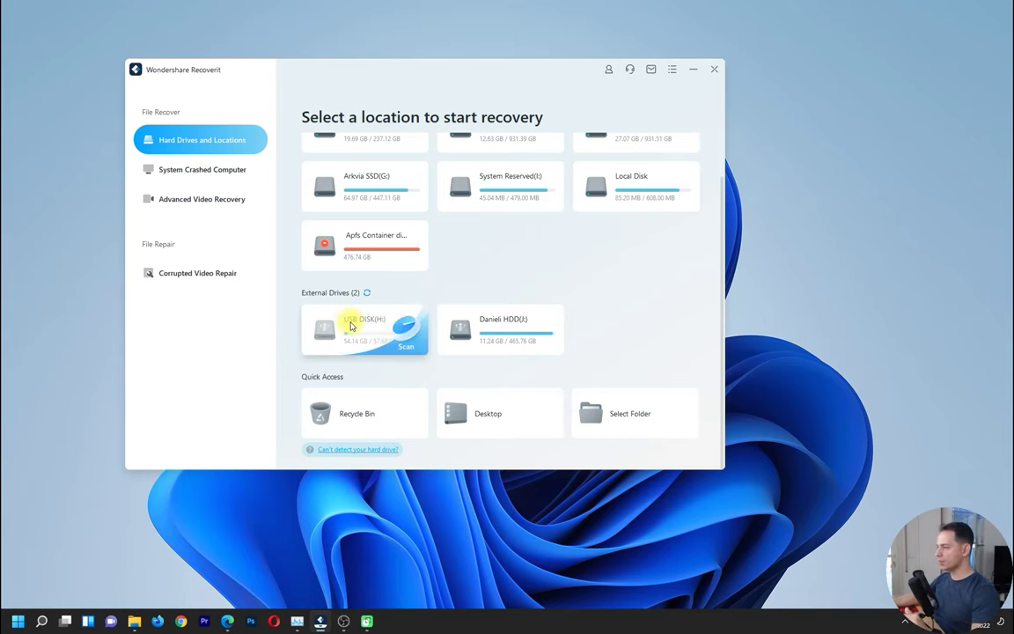
# - Open USB DISK (H:) in File Explorer, select all eight items and permanently delete them
pyautogui.press('super+e')
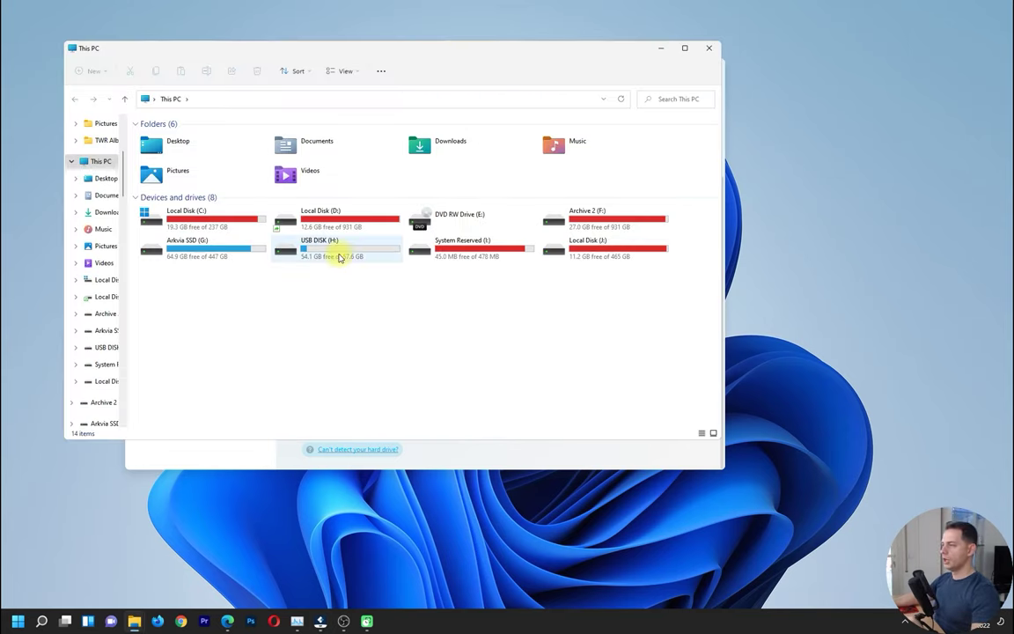
pyautogui.click(313, 253)
pyautogui.doubleClick(312, 253)
pyautogui.moveTo(385, 337); pyautogui.dragTo(131, 129)
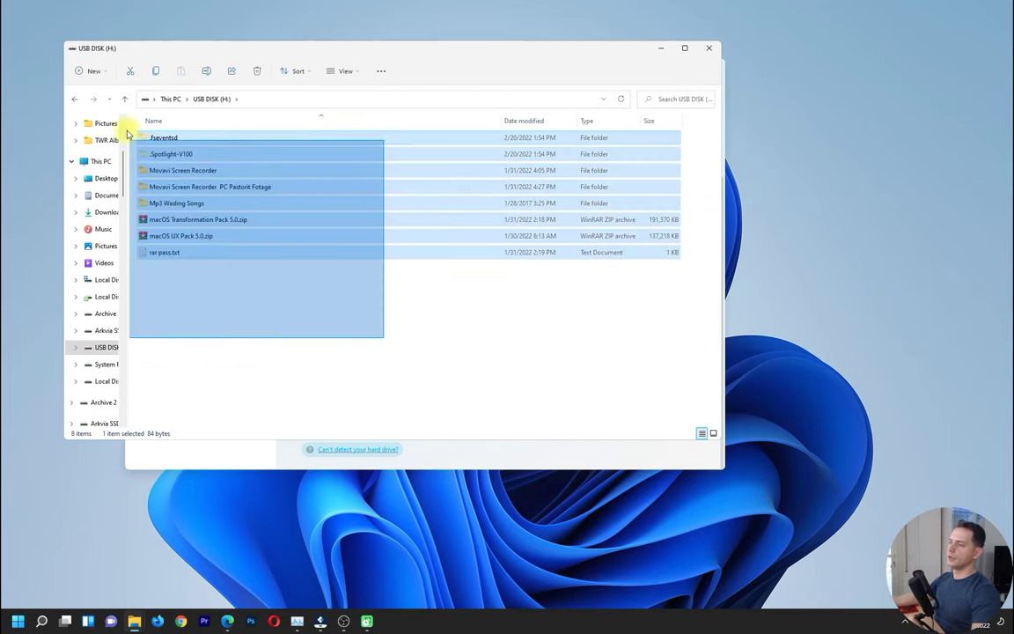
pyautogui.moveTo(351, 312); pyautogui.dragTo(147, 118)
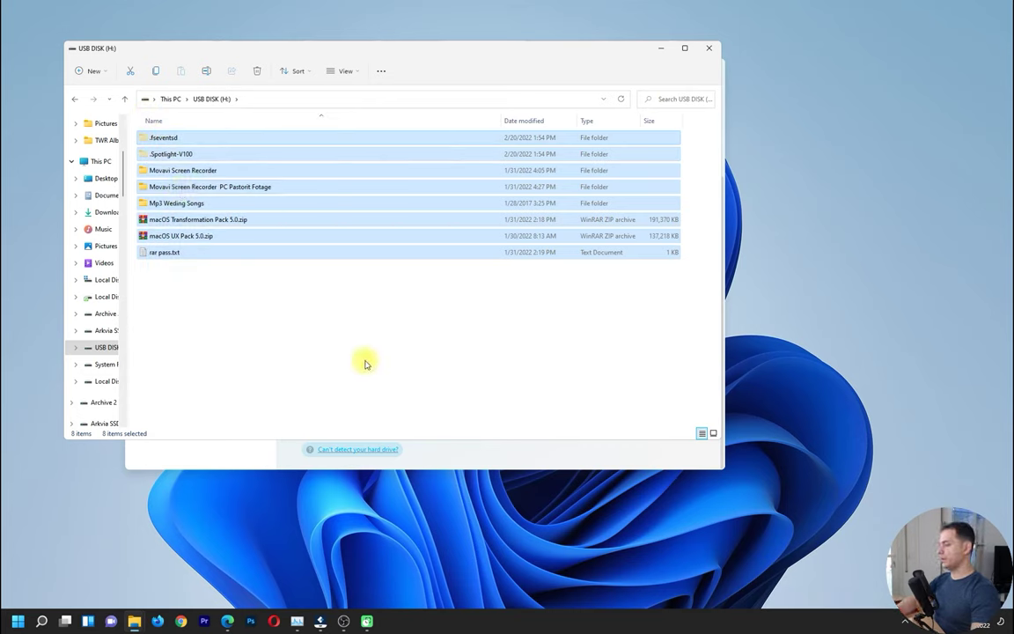
pyautogui.hotkey('shift', 'Delete')
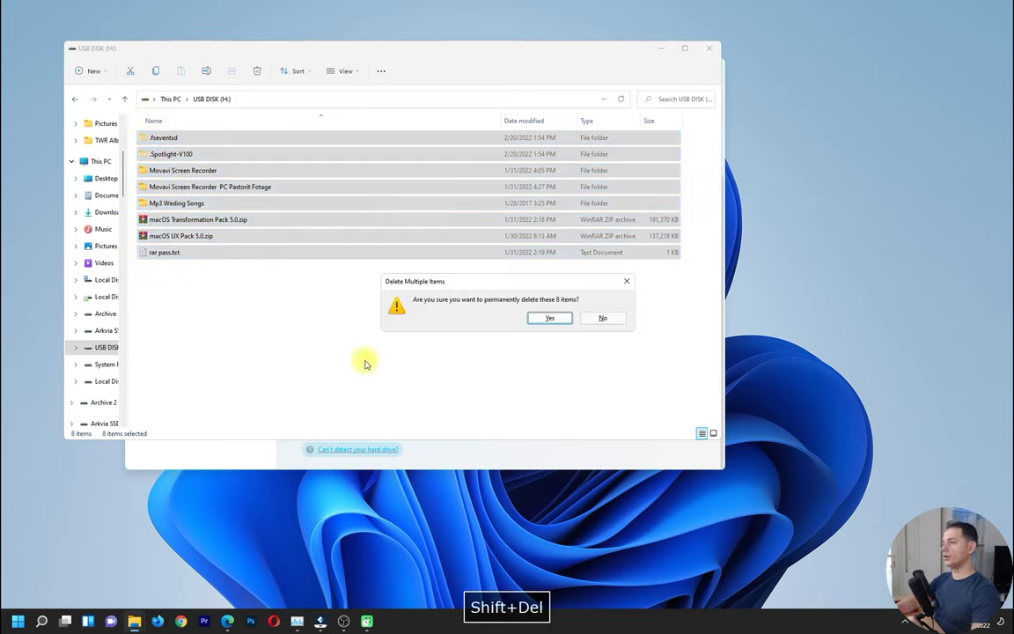
pyautogui.click(542, 316)
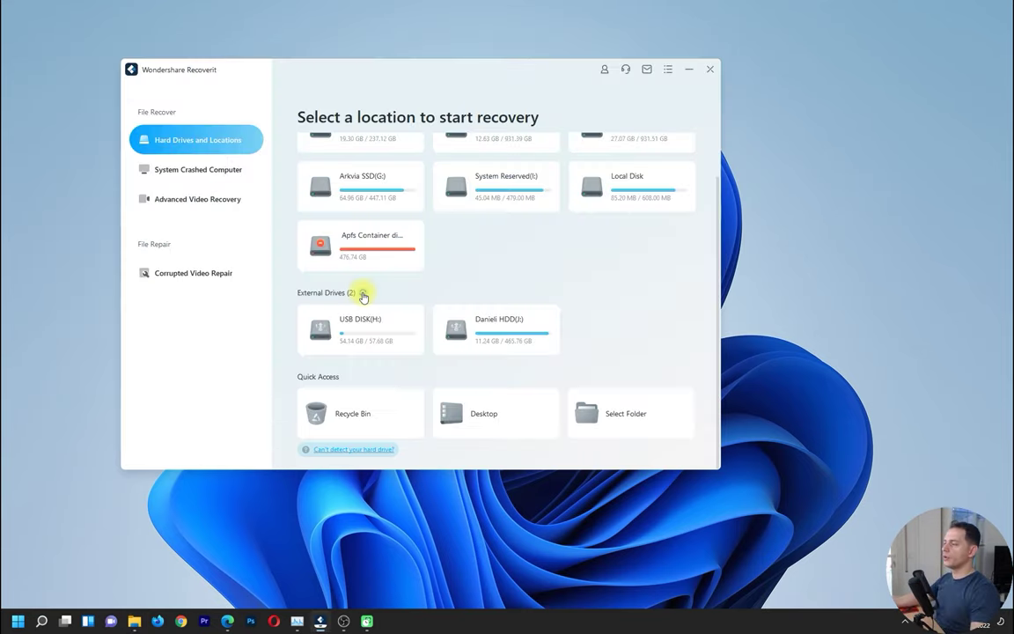
# - Refresh the external drives and start scanning USB DISK (H:) for lost files
pyautogui.click(362, 292)
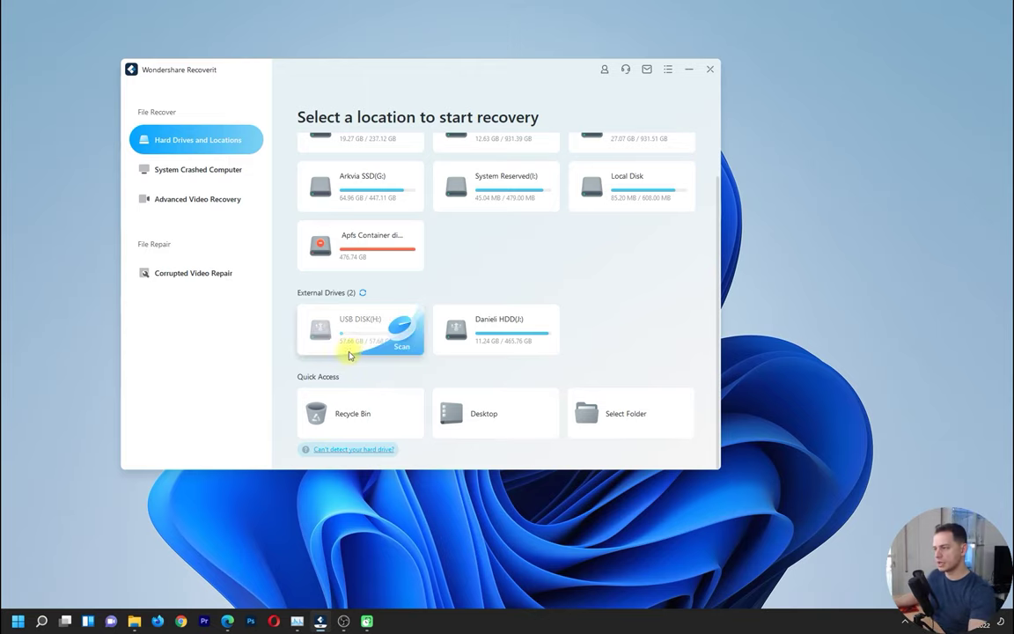
pyautogui.click(348, 349)
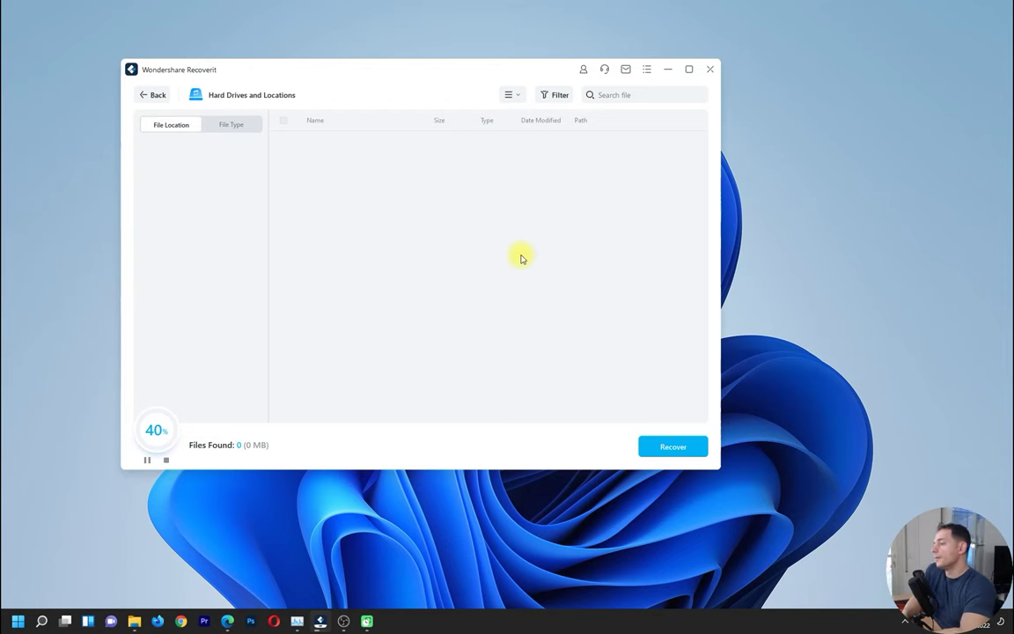
pyautogui.click(553, 143)
pyautogui.rightClick(556, 148)
pyautogui.click(606, 186)
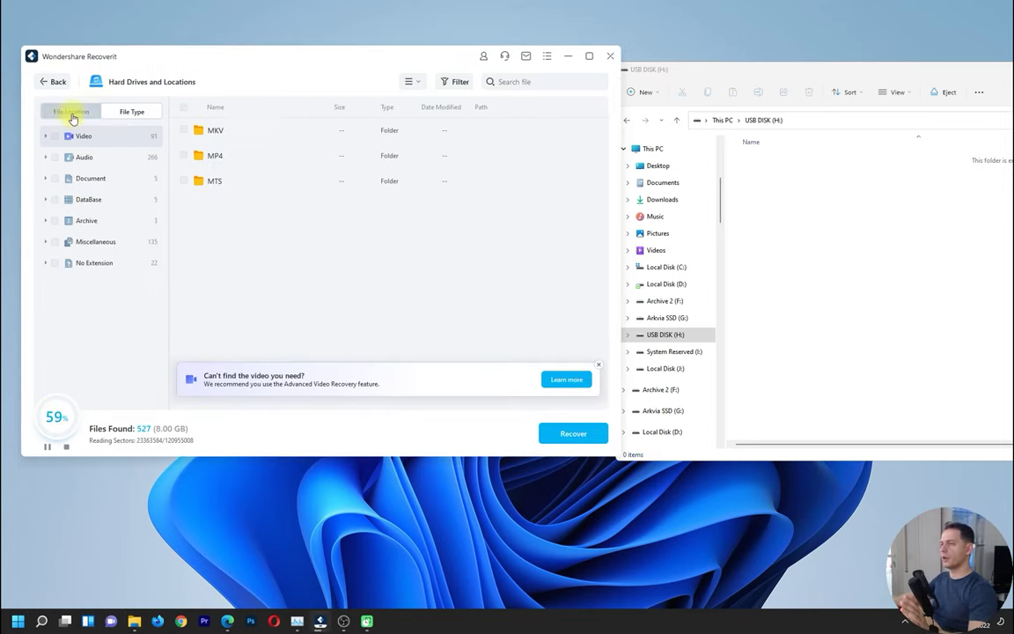
# - Browse the scan results by File Location, expanding USB DISK (H:) into subfolders
pyautogui.click(71, 112)
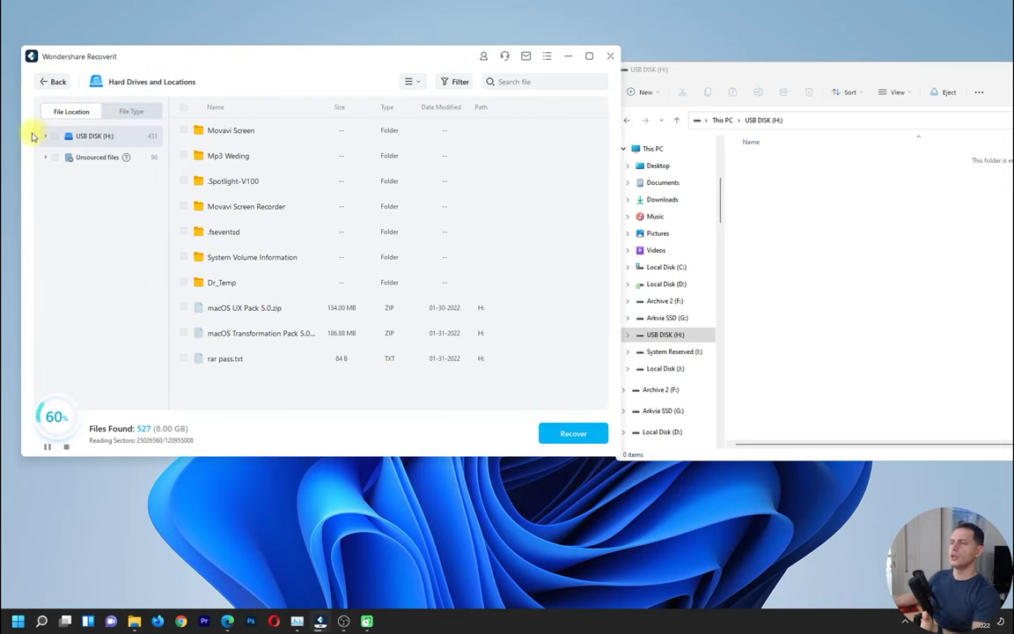
pyautogui.click(45, 137)
pyautogui.click(46, 136)
pyautogui.click(46, 136)
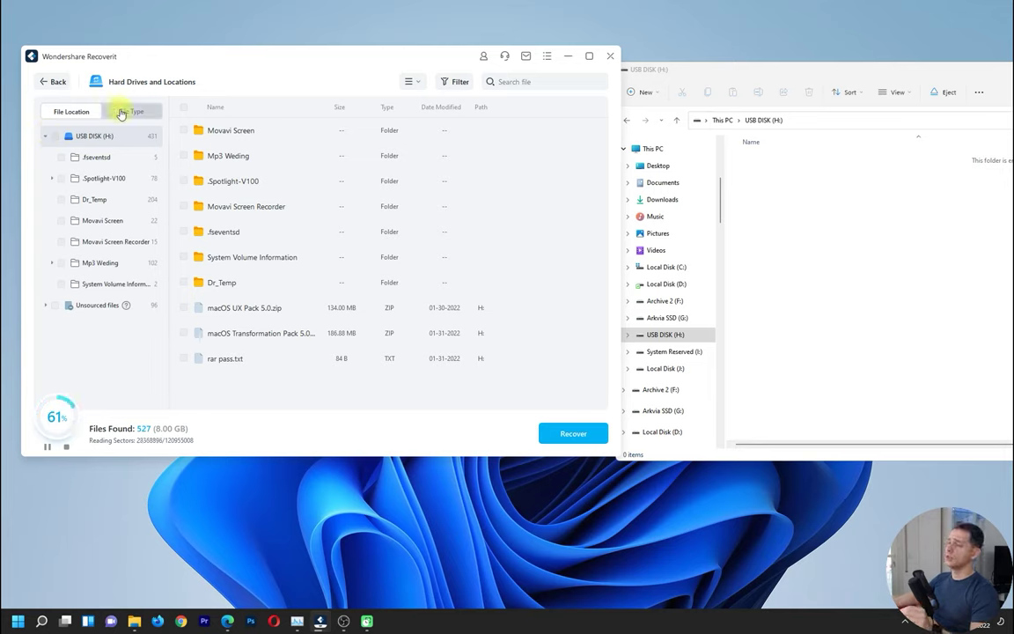
# - Browse found files by type (Audio, Document, DataBase, Archive, Miscellaneous, No Extension, Video) until 1359 files are found
pyautogui.click(115, 110)
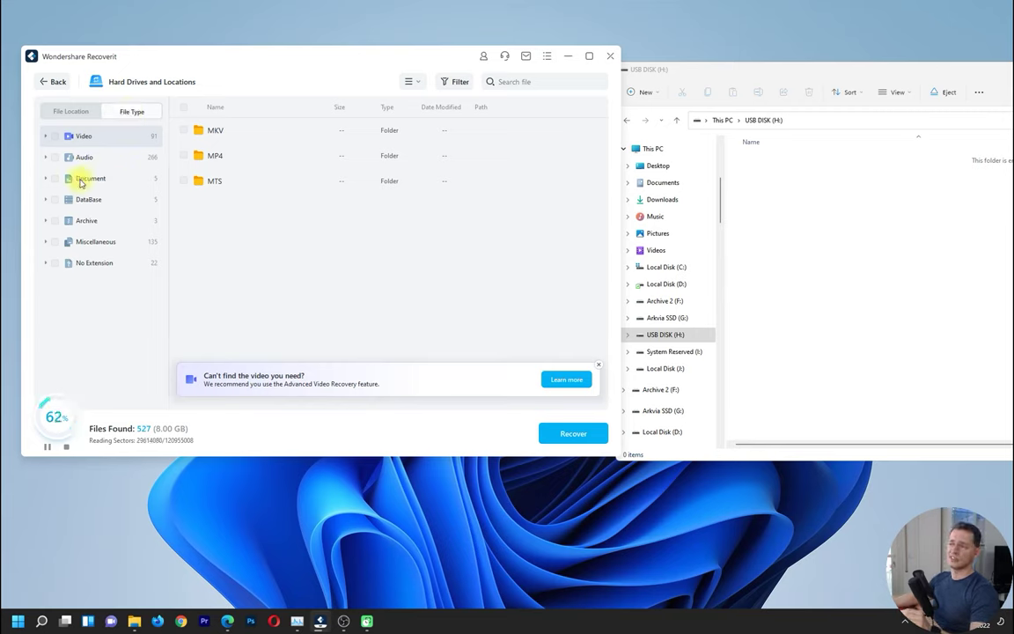
pyautogui.click(83, 157)
pyautogui.click(88, 178)
pyautogui.click(87, 201)
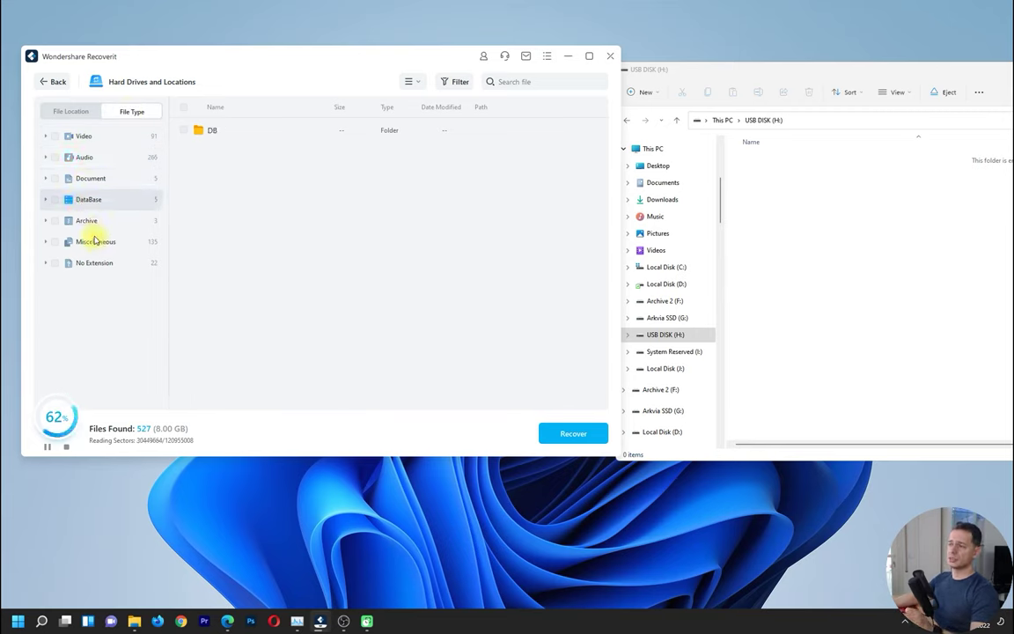
pyautogui.click(86, 220)
pyautogui.click(93, 242)
pyautogui.click(94, 263)
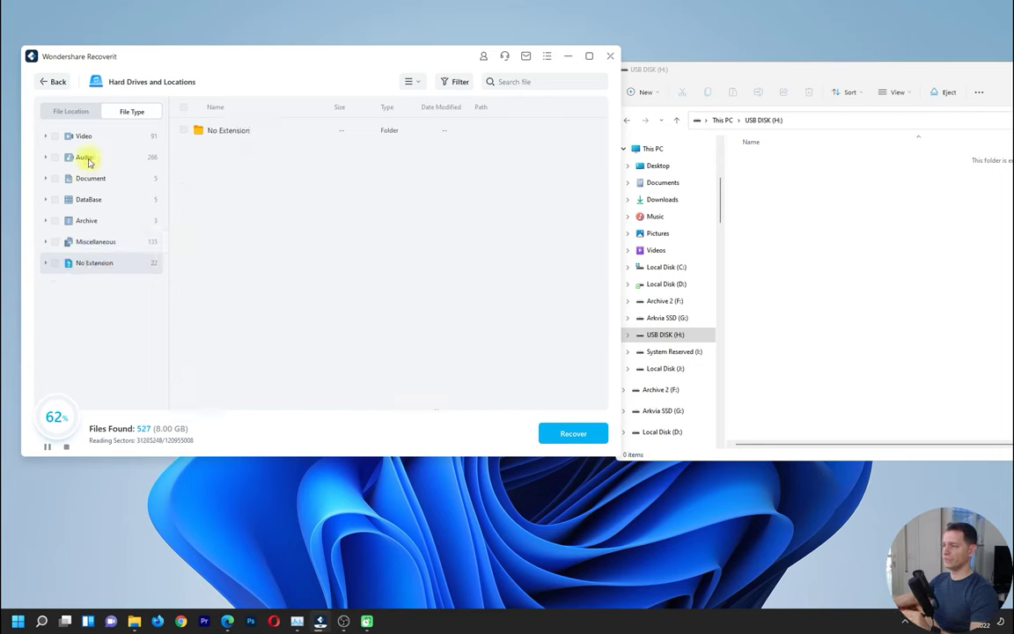
pyautogui.click(84, 136)
pyautogui.click(59, 115)
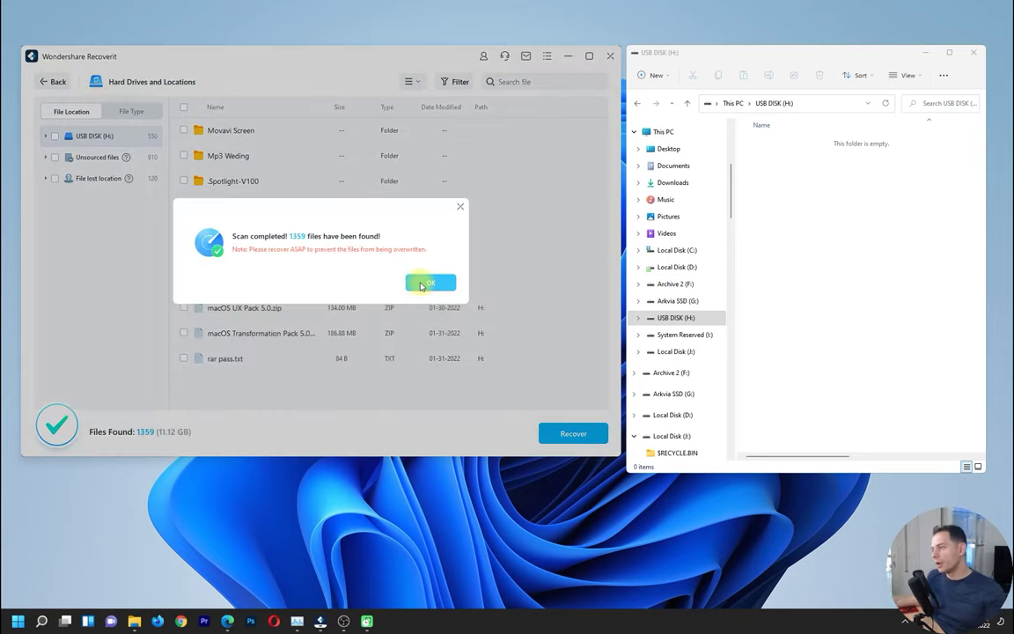
# - Dismiss the scan notice and browse the found Movavi Screen and Mp3 Weding folders
pyautogui.click(420, 283)
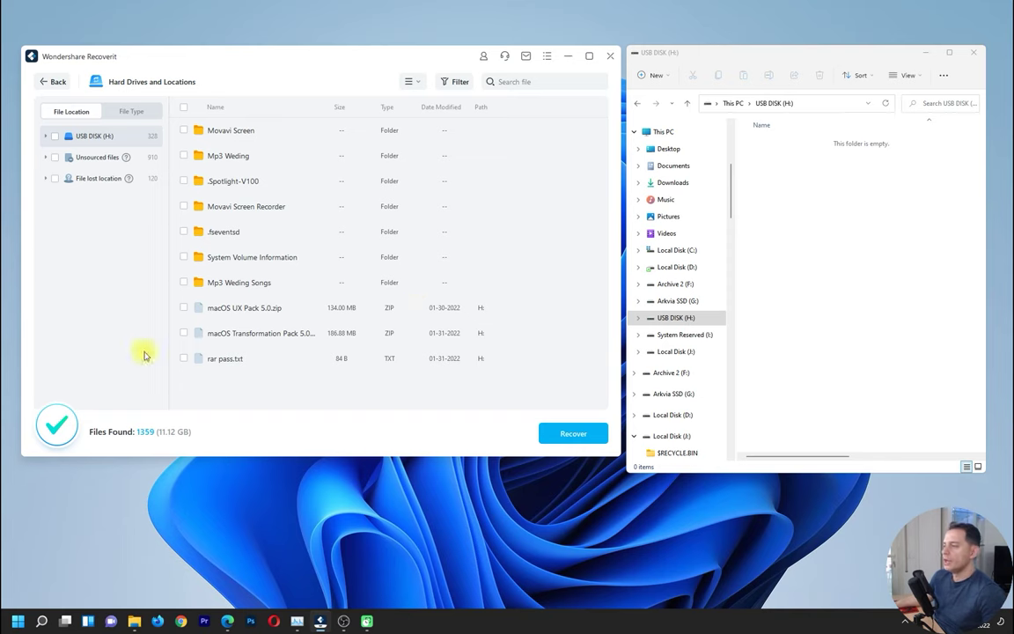
pyautogui.doubleClick(230, 130)
pyautogui.scroll(-5, 282, 202)
pyautogui.scroll(5, 286, 209)
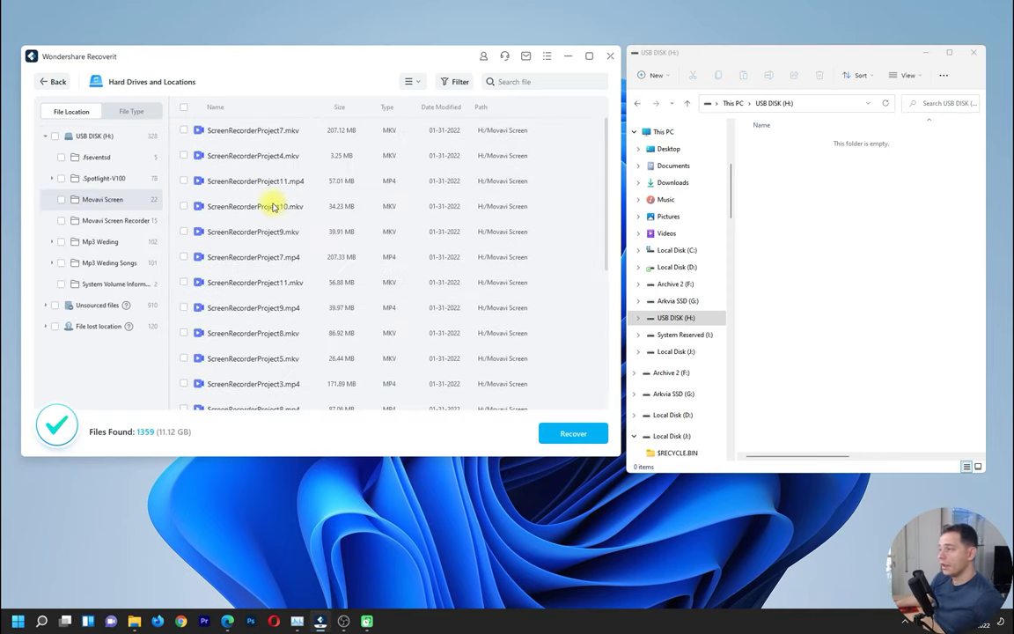
pyautogui.scroll(-4, 291, 205)
pyautogui.click(96, 221)
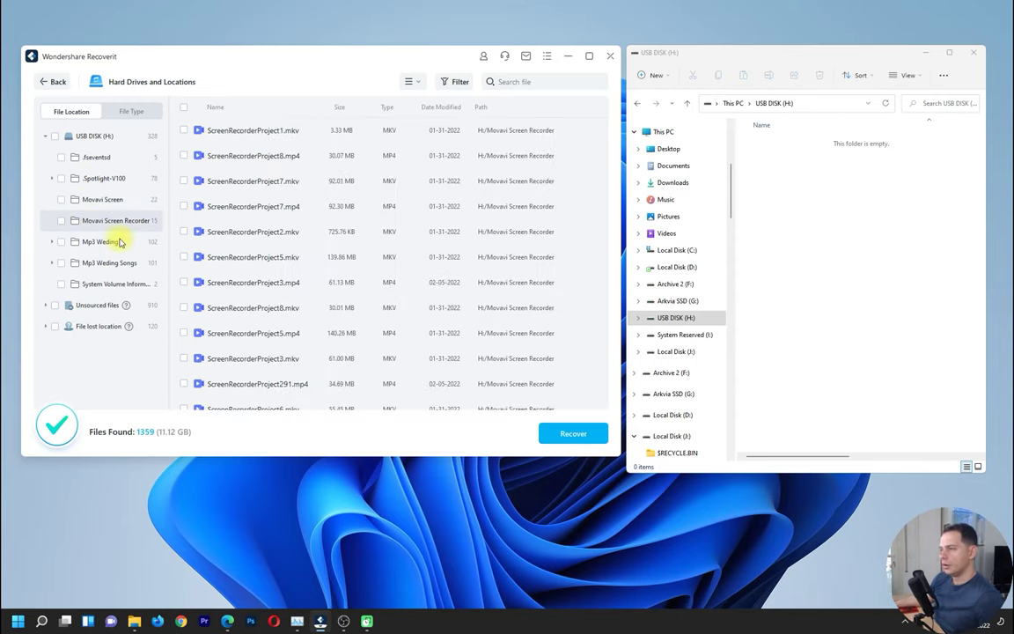
pyautogui.click(115, 245)
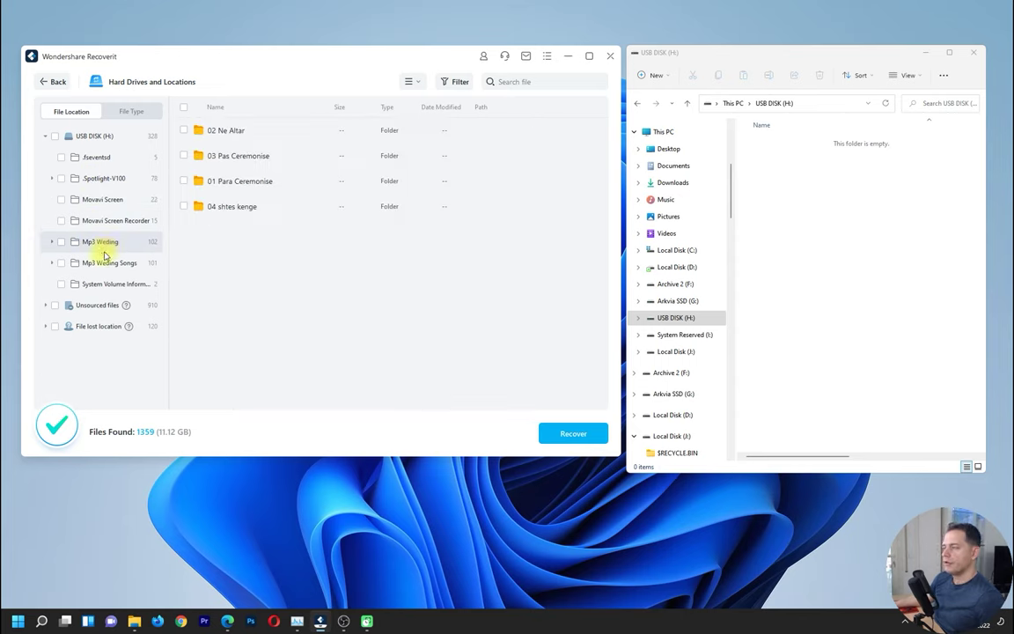
pyautogui.click(227, 154)
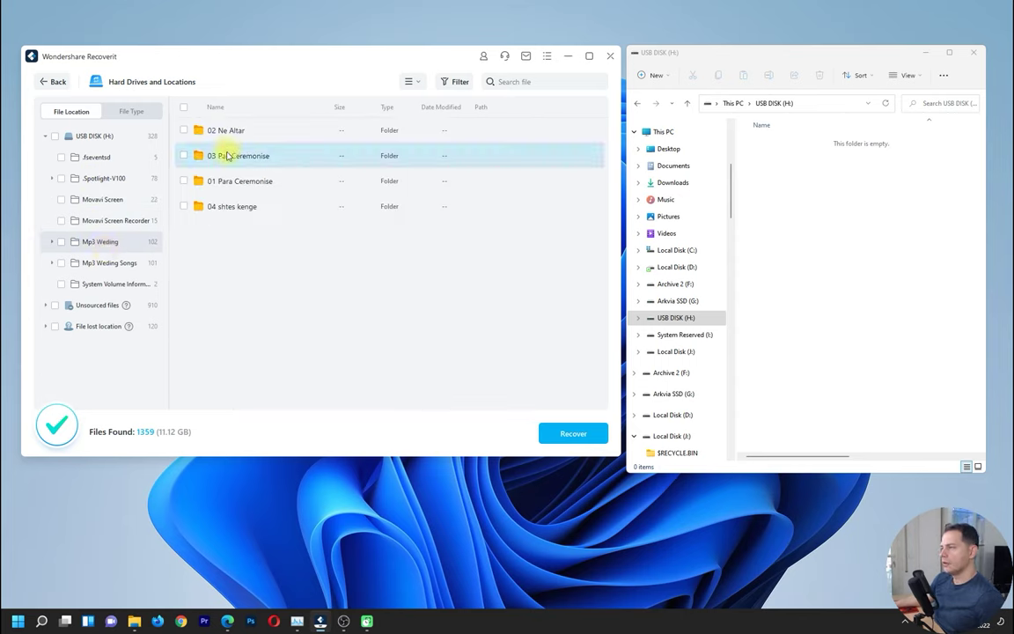
pyautogui.click(225, 187)
# - Check the remaining result groups, then tick USB DISK (H:) to select all 328 files (4.91 GB)
pyautogui.click(104, 269)
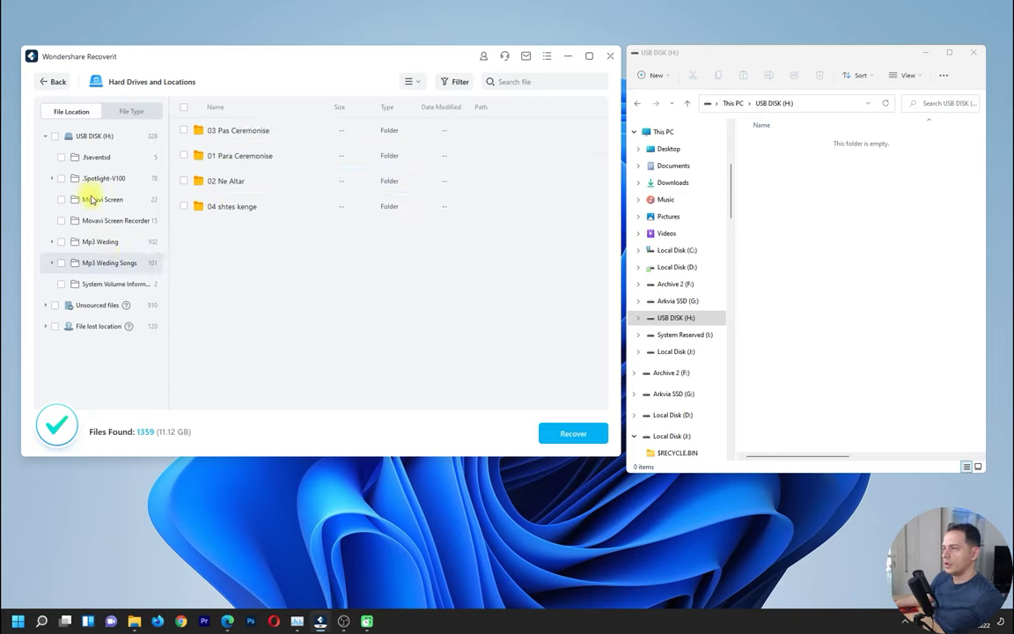
pyautogui.click(98, 200)
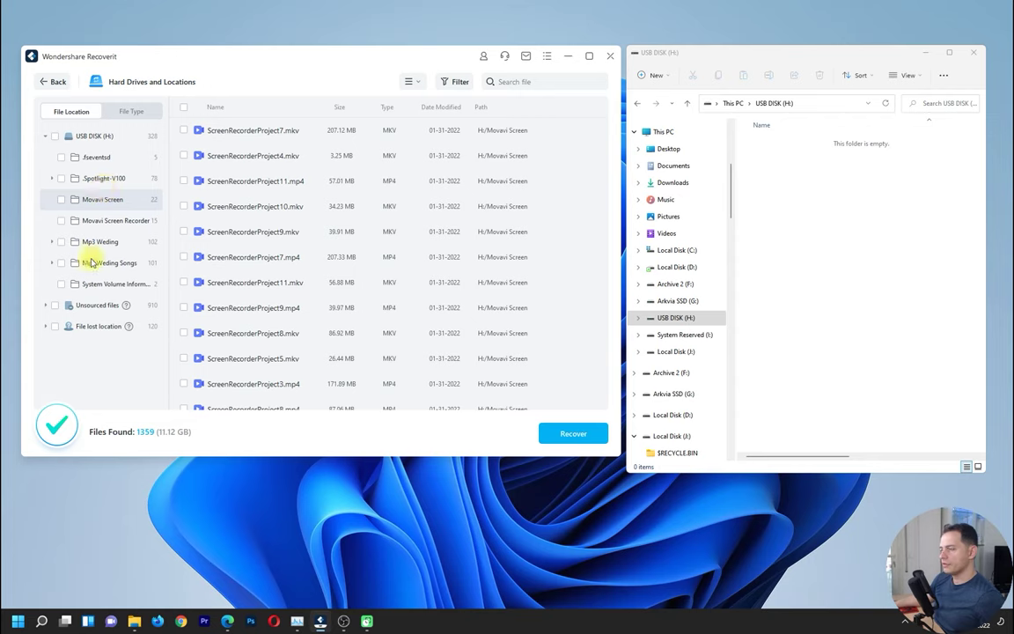
pyautogui.click(91, 305)
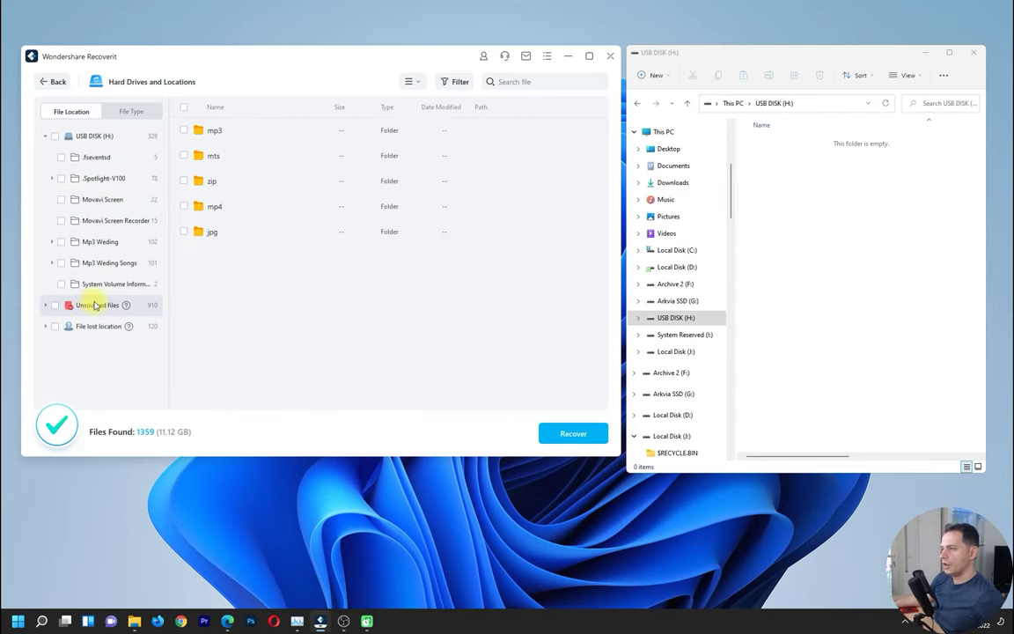
pyautogui.click(45, 306)
pyautogui.click(46, 306)
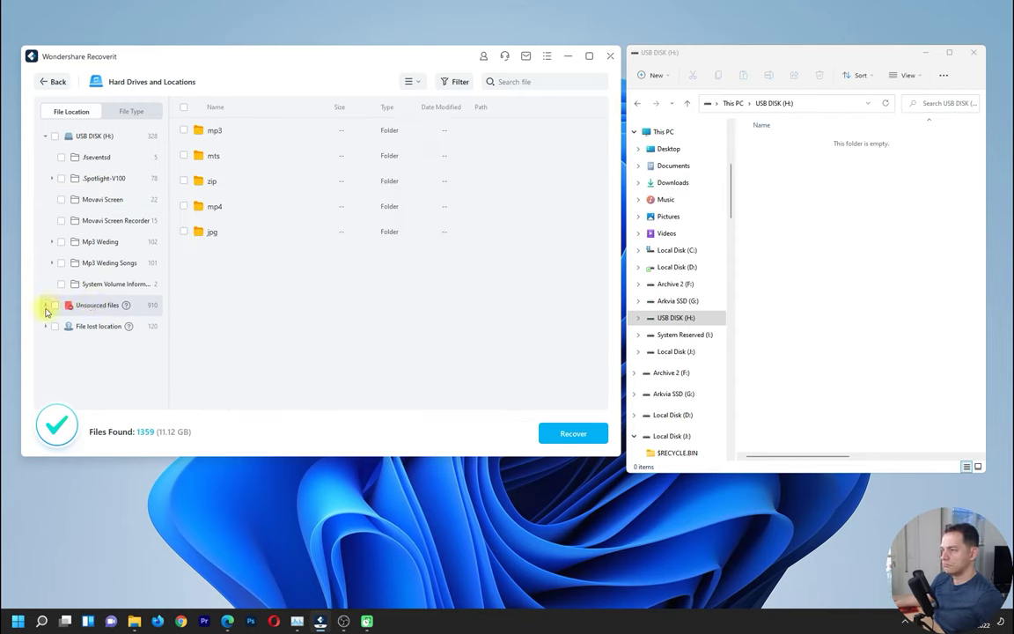
pyautogui.click(97, 327)
pyautogui.click(101, 200)
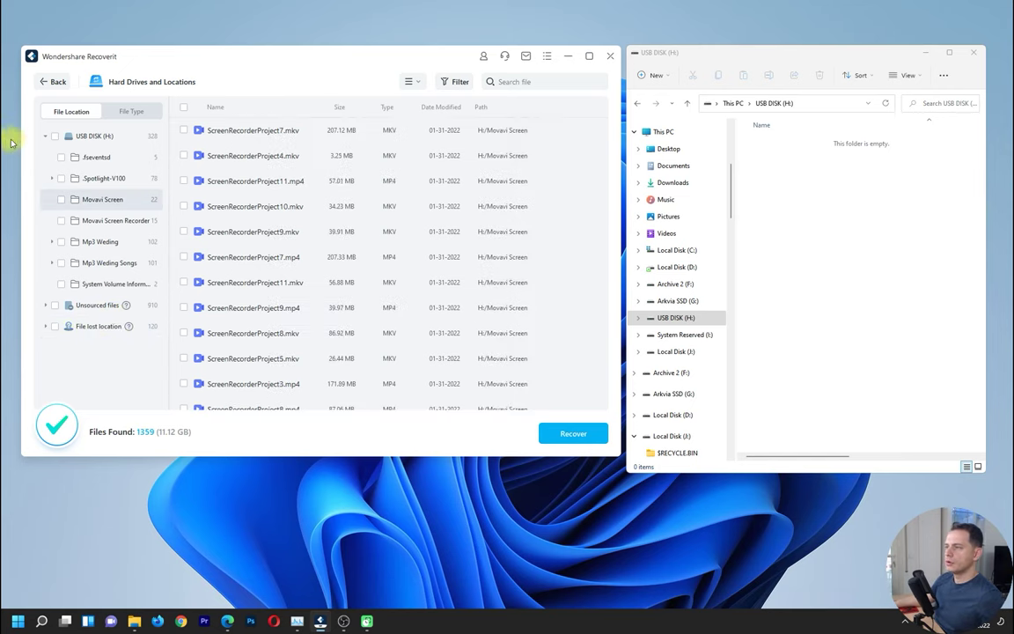
pyautogui.click(55, 136)
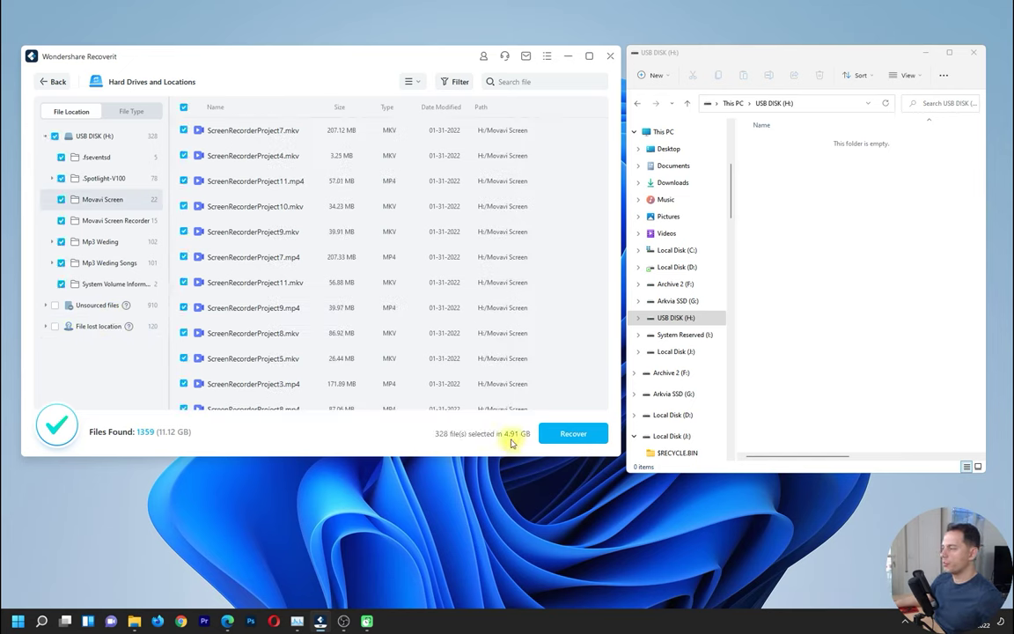
# - Recover the 328 selected files into the Recoverit wondershare video folder on Arkvia SSD (G:)
pyautogui.click(583, 433)
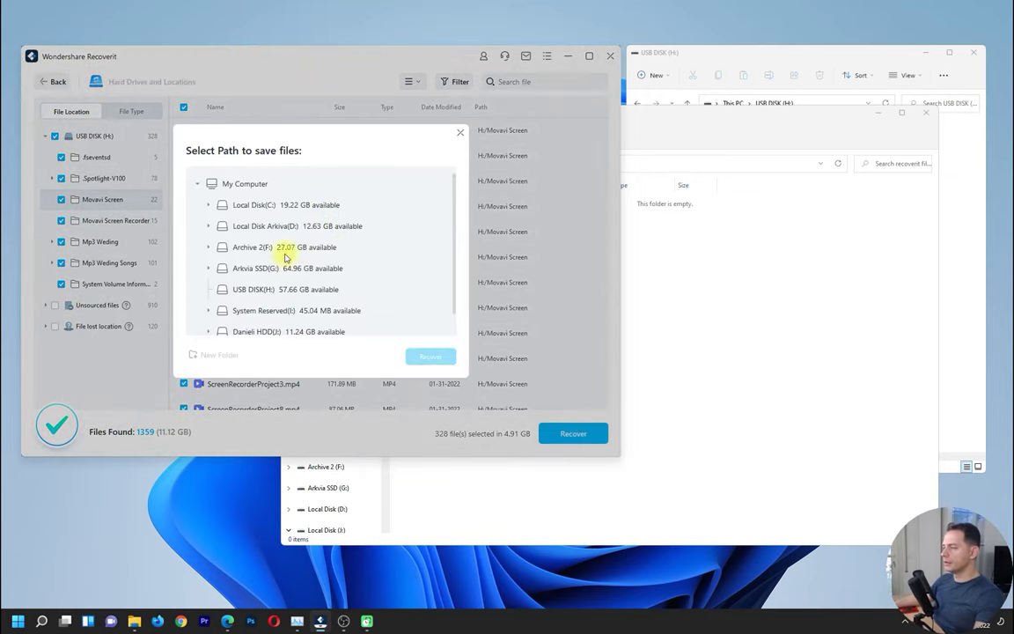
pyautogui.scroll(-1, 265, 294)
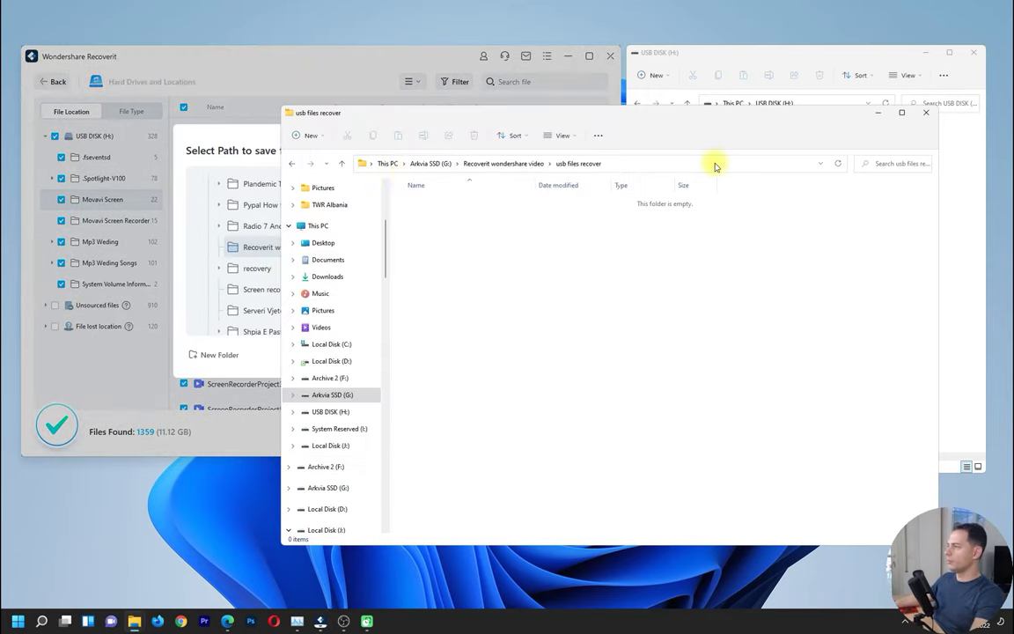
pyautogui.click(237, 163)
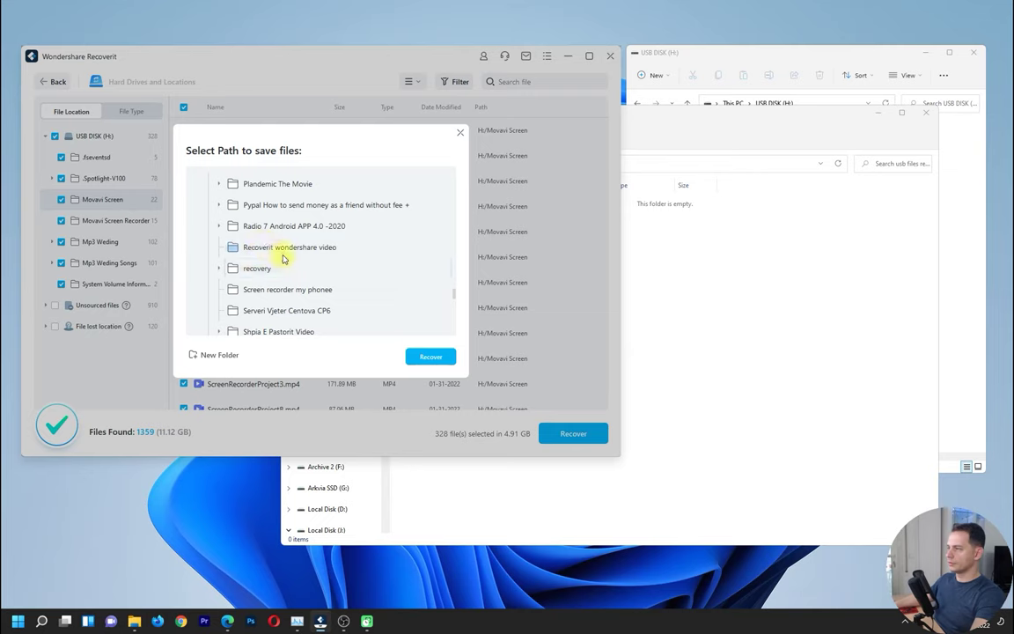
pyautogui.click(440, 357)
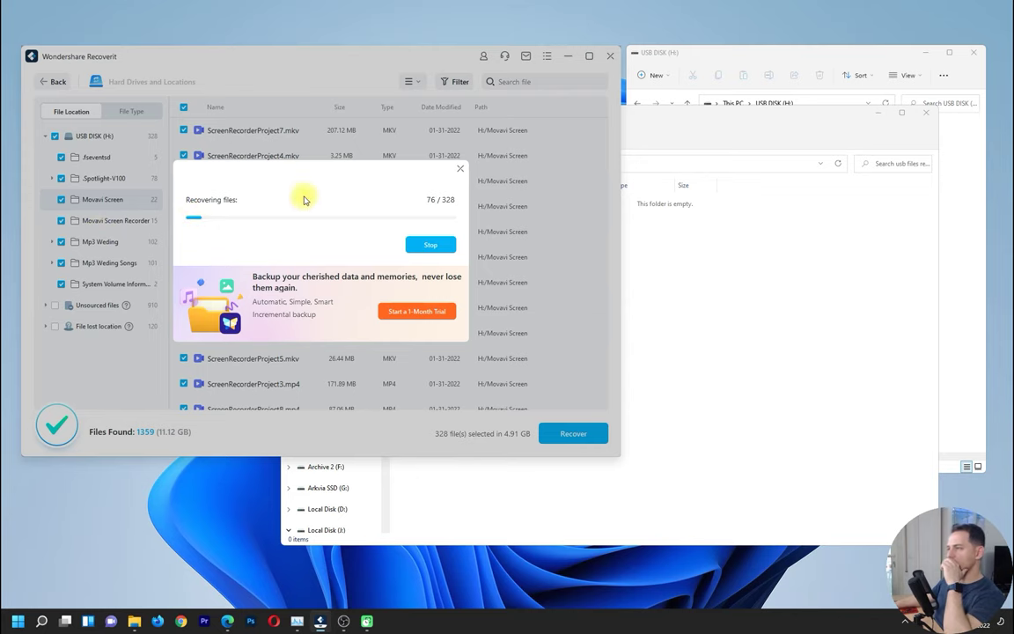
pyautogui.click(743, 281)
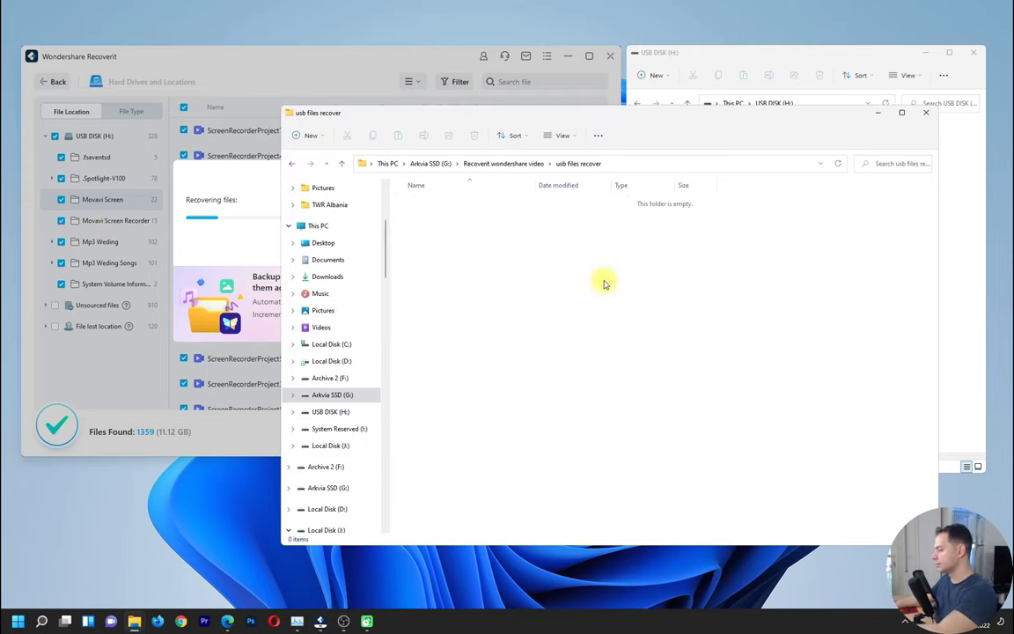
# - Navigate through the dated Recoverit folder and H to the recovered Movavi Screen Recorder folder
pyautogui.press('BackSpace')
pyautogui.doubleClick(426, 211)
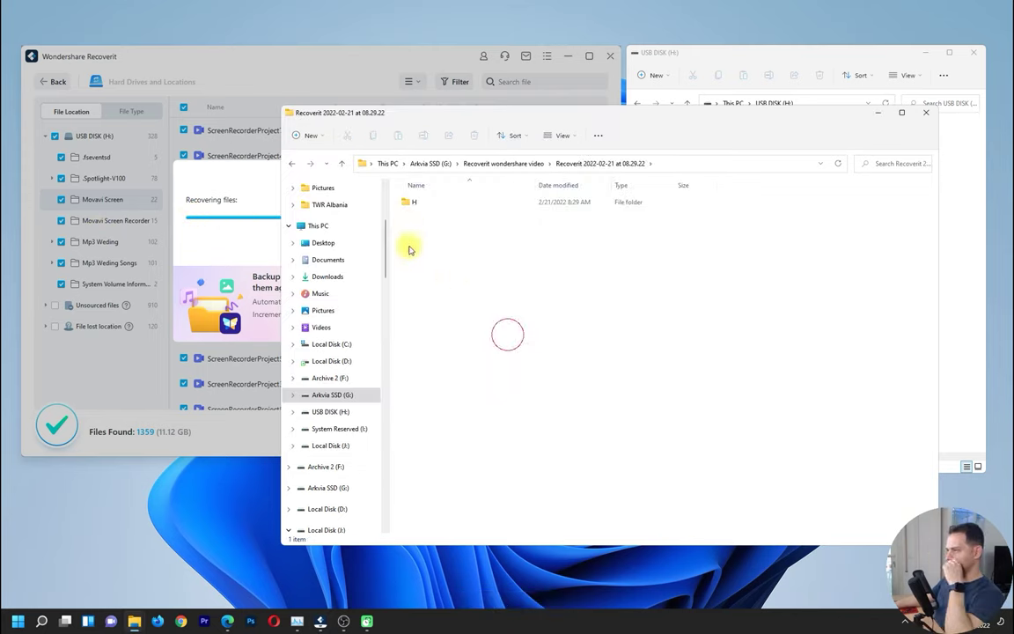
pyautogui.doubleClick(407, 205)
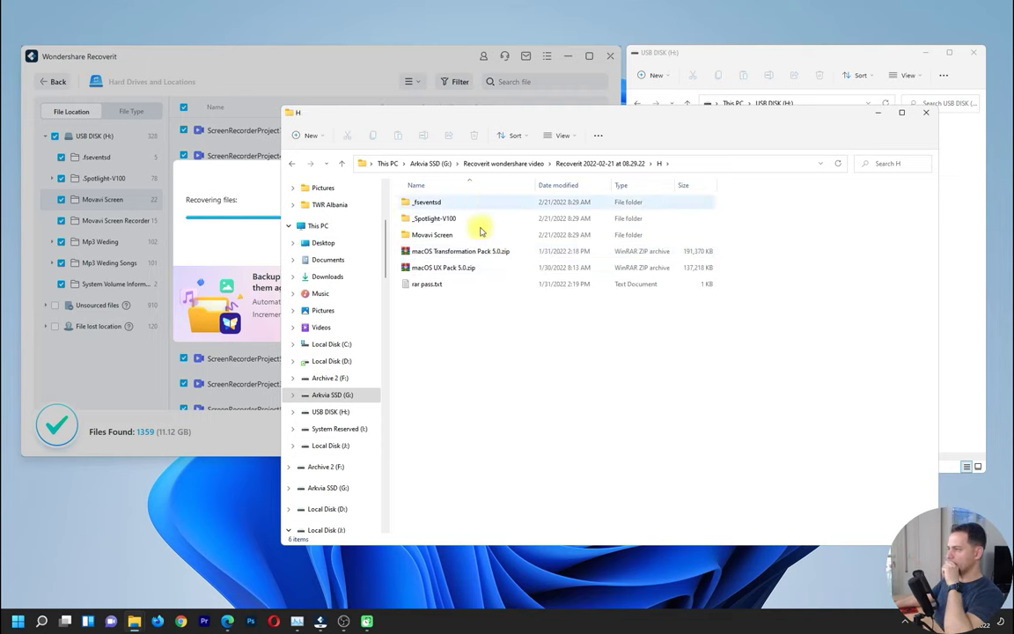
pyautogui.click(211, 161)
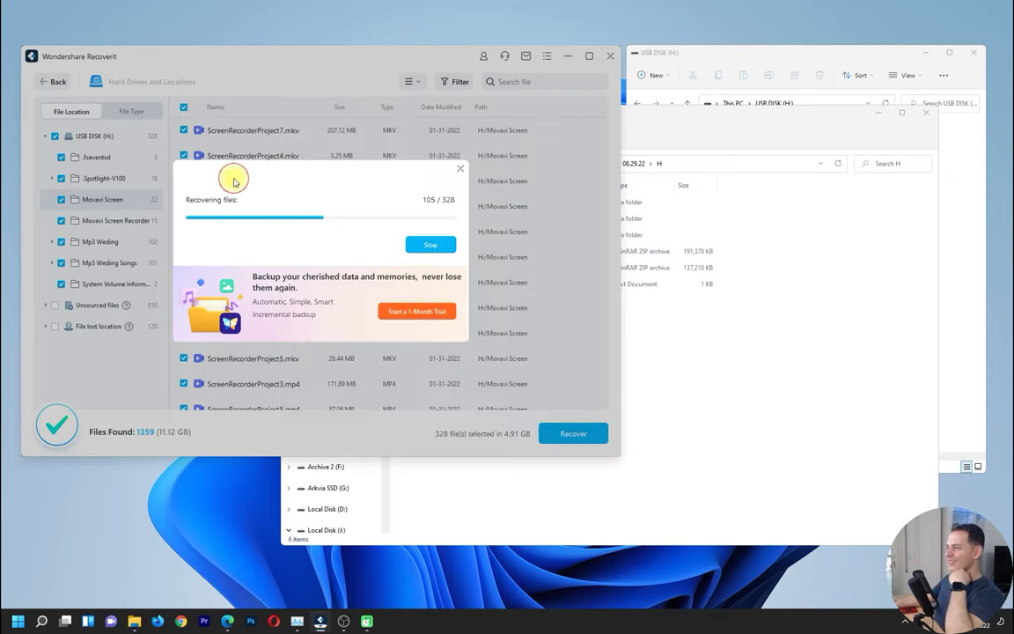
pyautogui.click(757, 402)
pyautogui.click(427, 252)
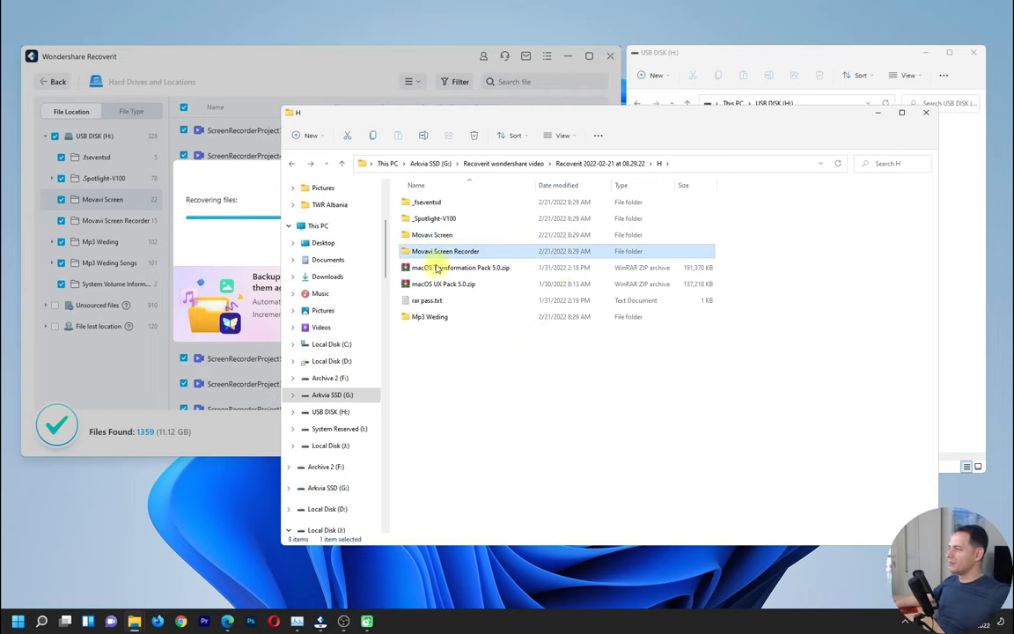
pyautogui.click(238, 167)
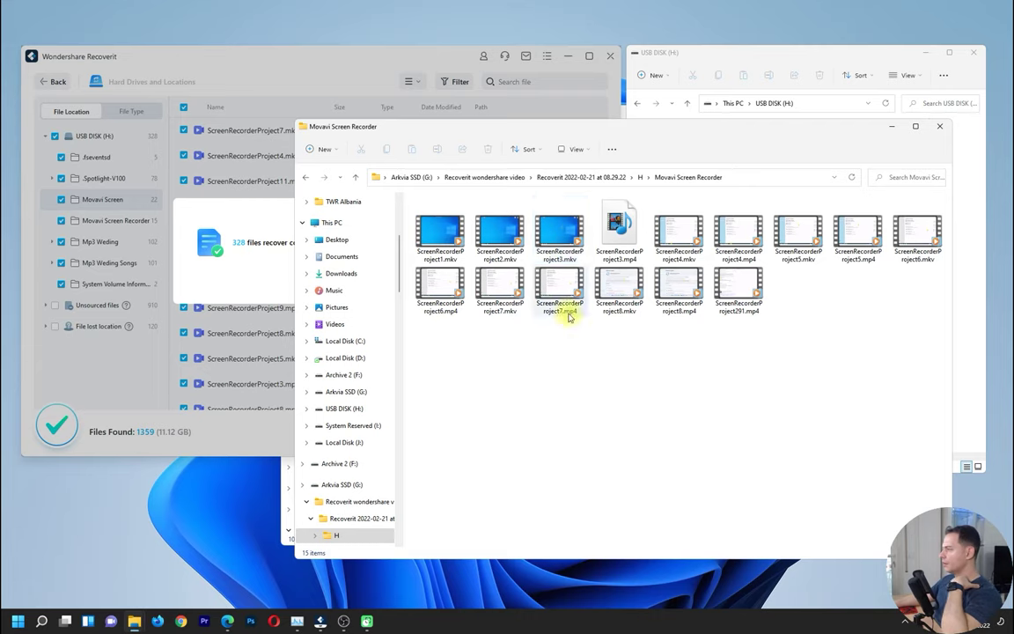
# - Play ScreenRecorderProject3.mkv to confirm it works, then pause and close the player
pyautogui.click(567, 231)
pyautogui.doubleClick(568, 230)
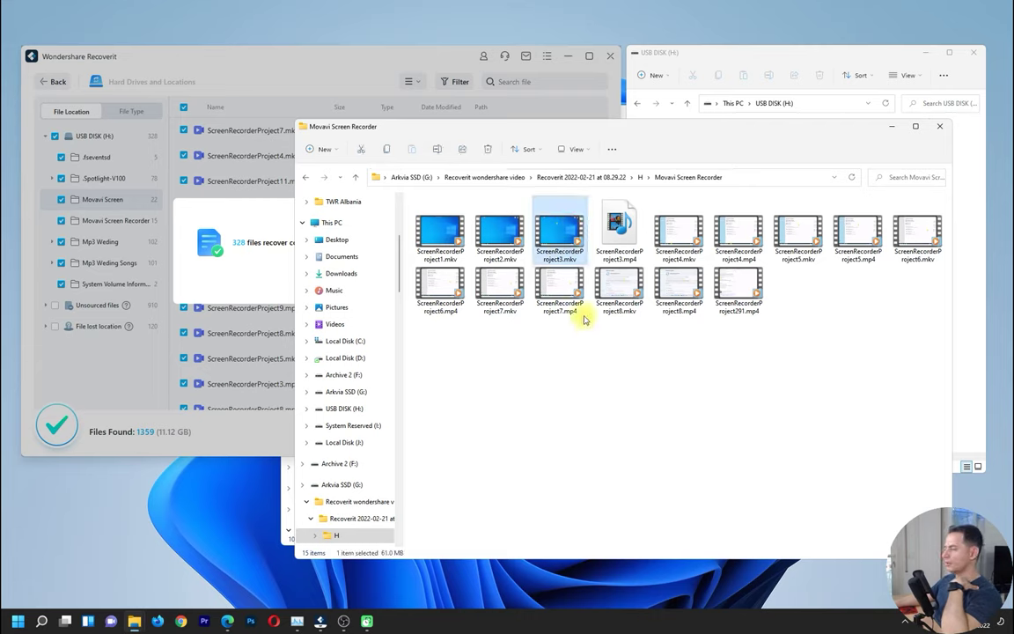
pyautogui.click(533, 413)
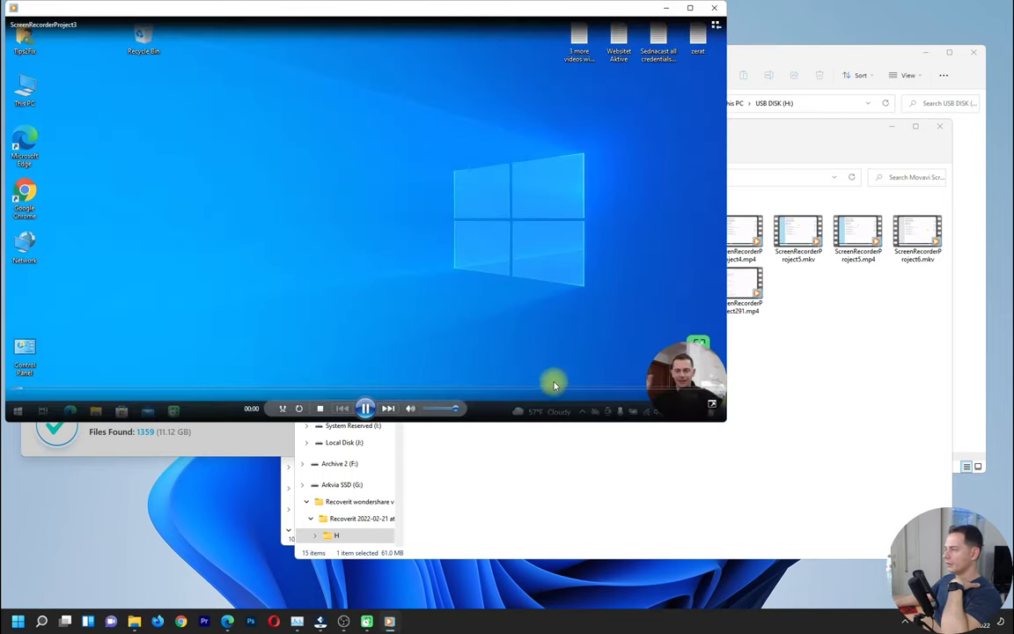
pyautogui.click(363, 408)
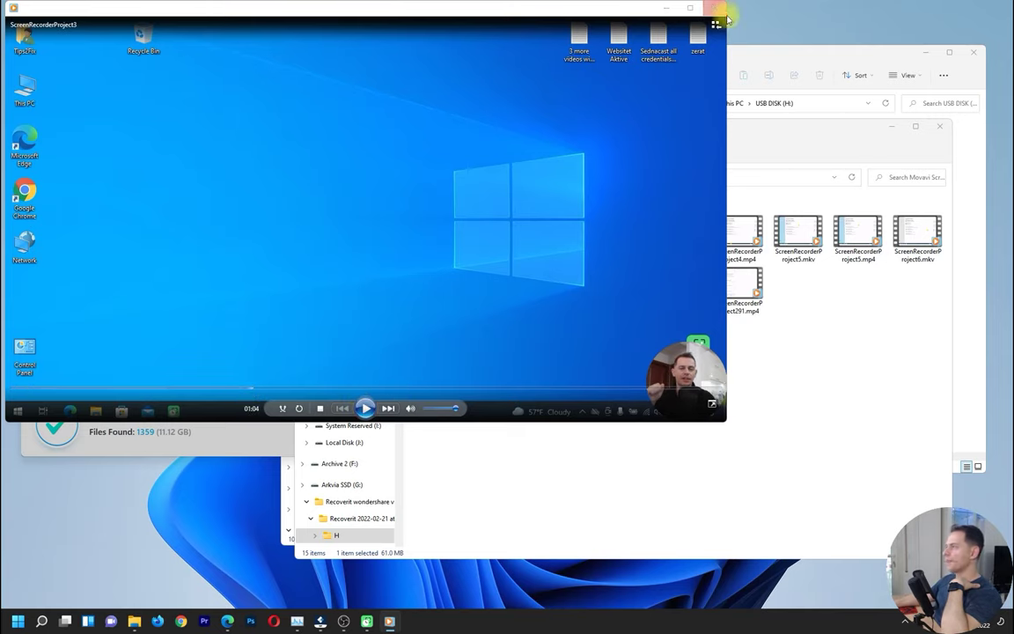
pyautogui.click(713, 11)
# - Close the recovery-complete message and go to the System Crashed Computer section
pyautogui.click(211, 211)
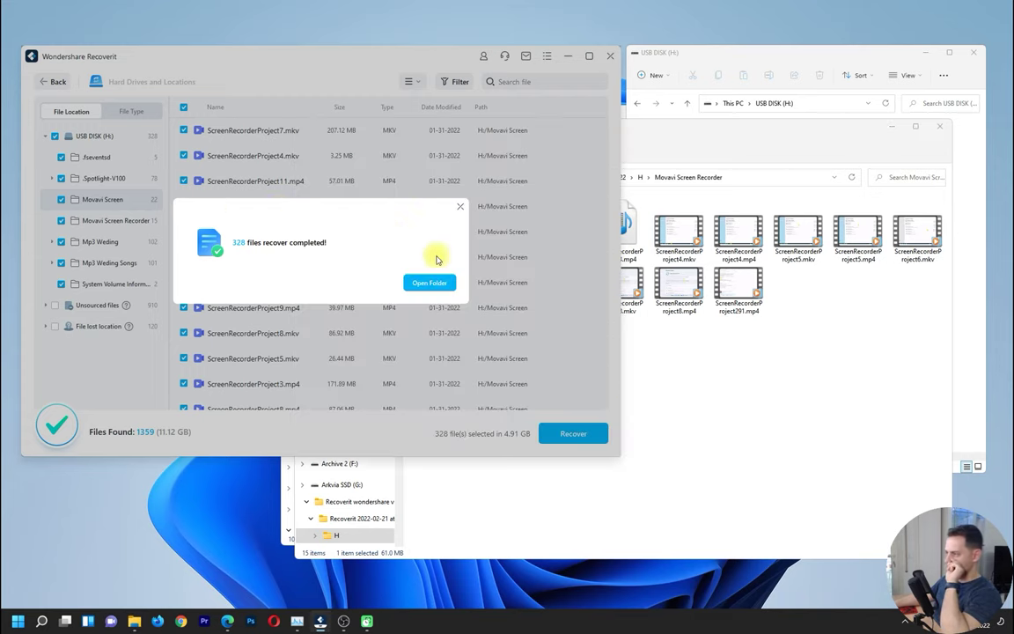
pyautogui.click(459, 208)
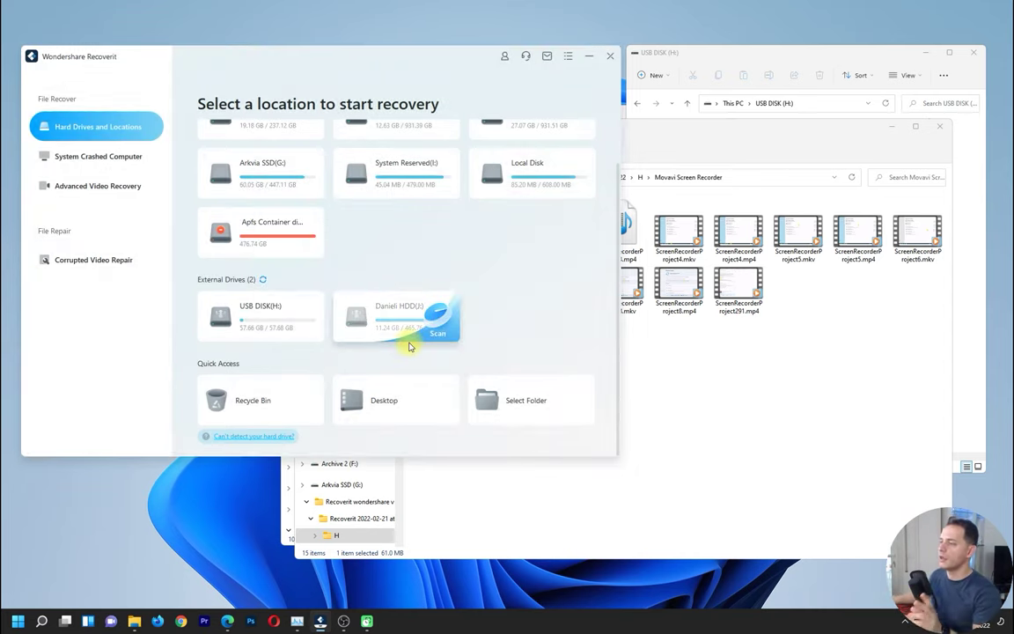
pyautogui.click(101, 156)
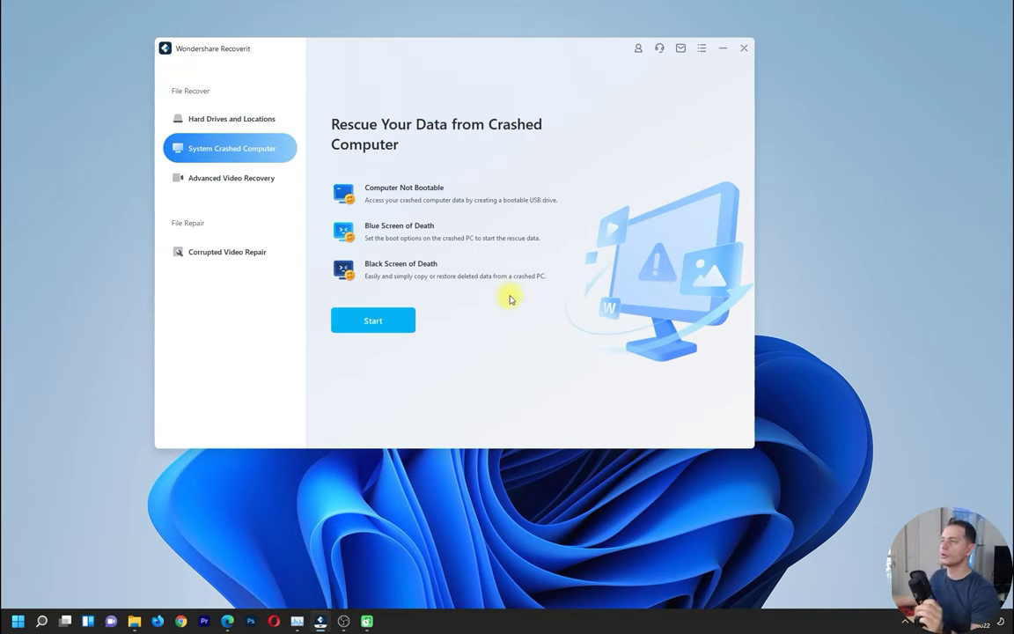
# - Create a bootable rescue drive on H:\ USB DISK, confirming the format that erases it
pyautogui.click(400, 327)
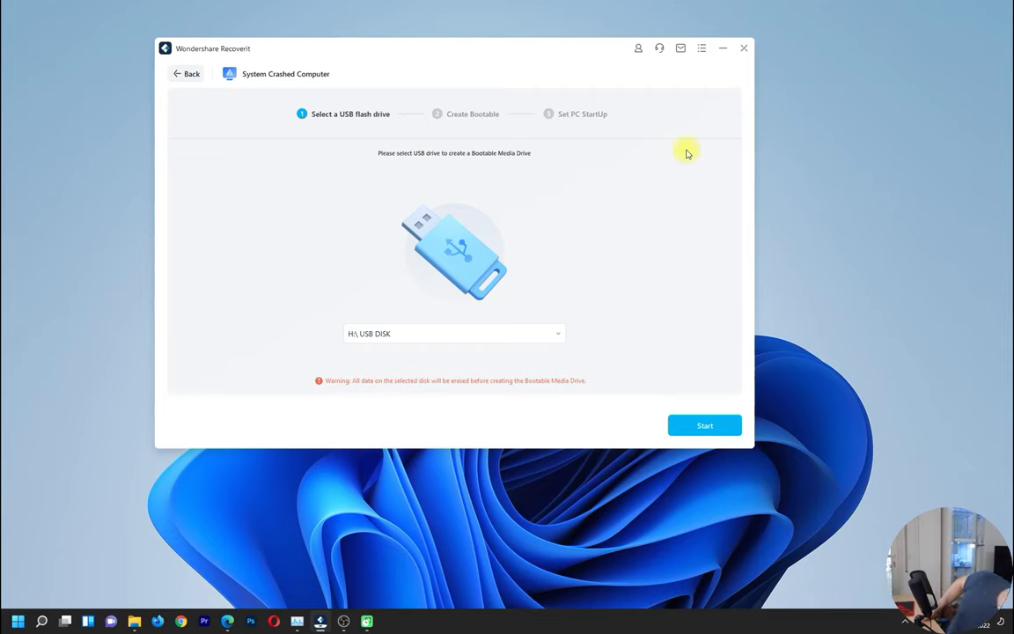
pyautogui.click(707, 421)
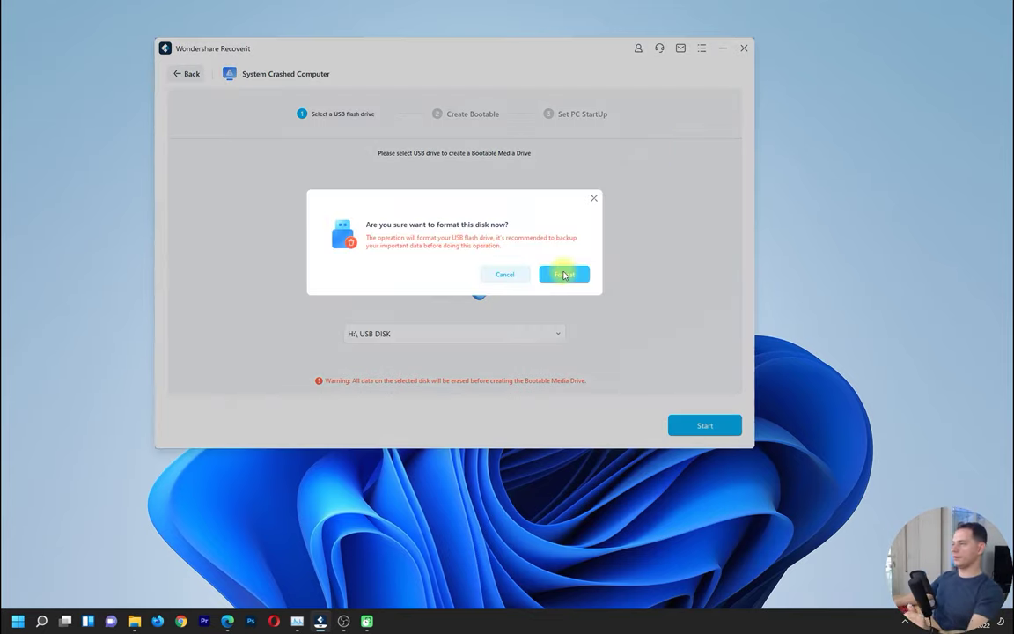
pyautogui.click(563, 274)
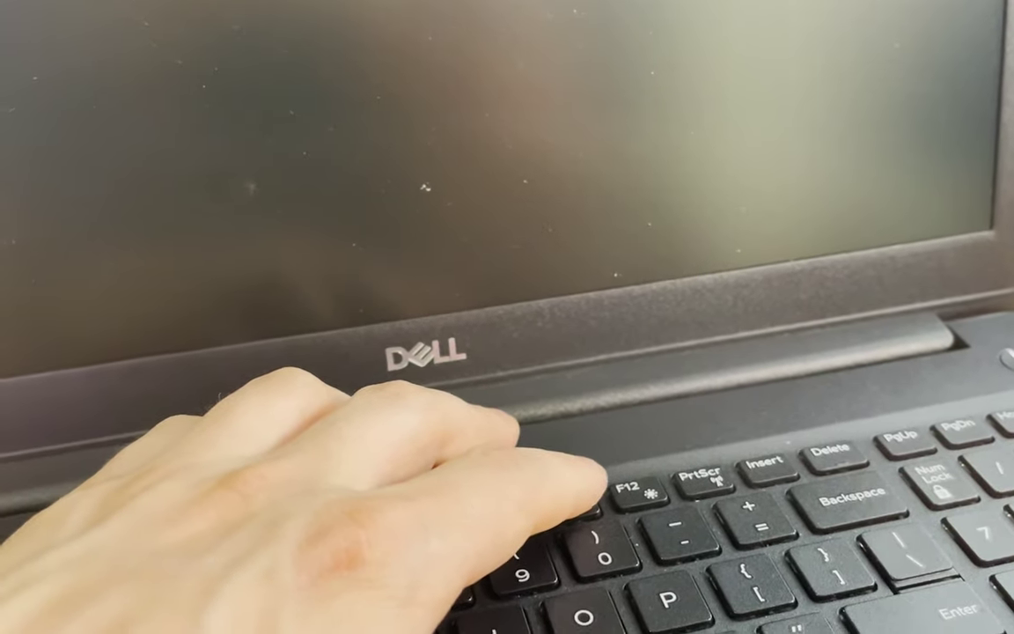
# - Boot the laptop from the rescue USB via F12 and set Hard Disk Copy to copy My Computer
pyautogui.press('F12')
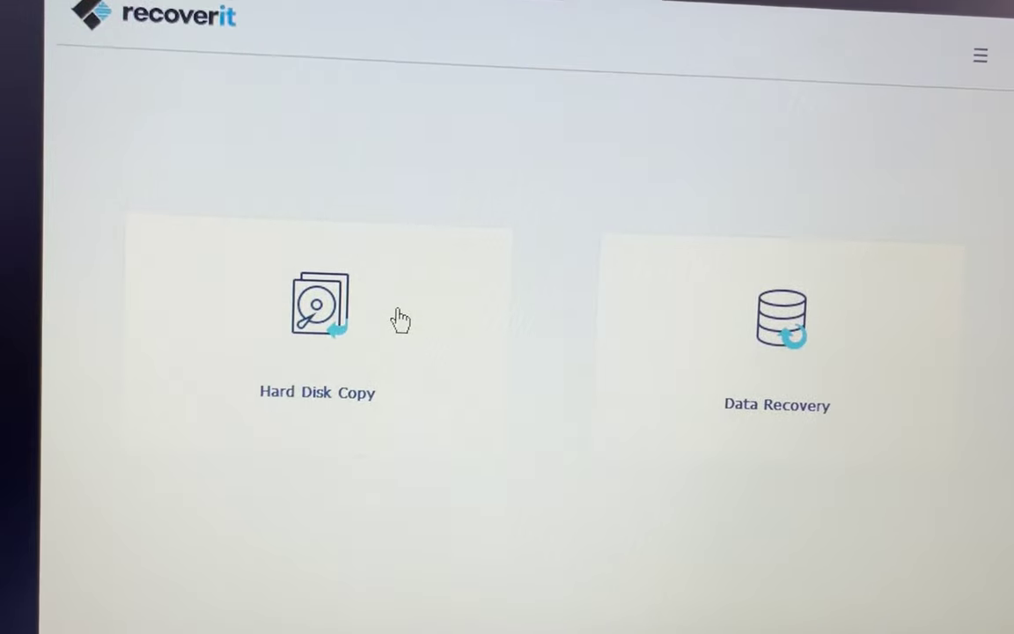
pyautogui.click(391, 342)
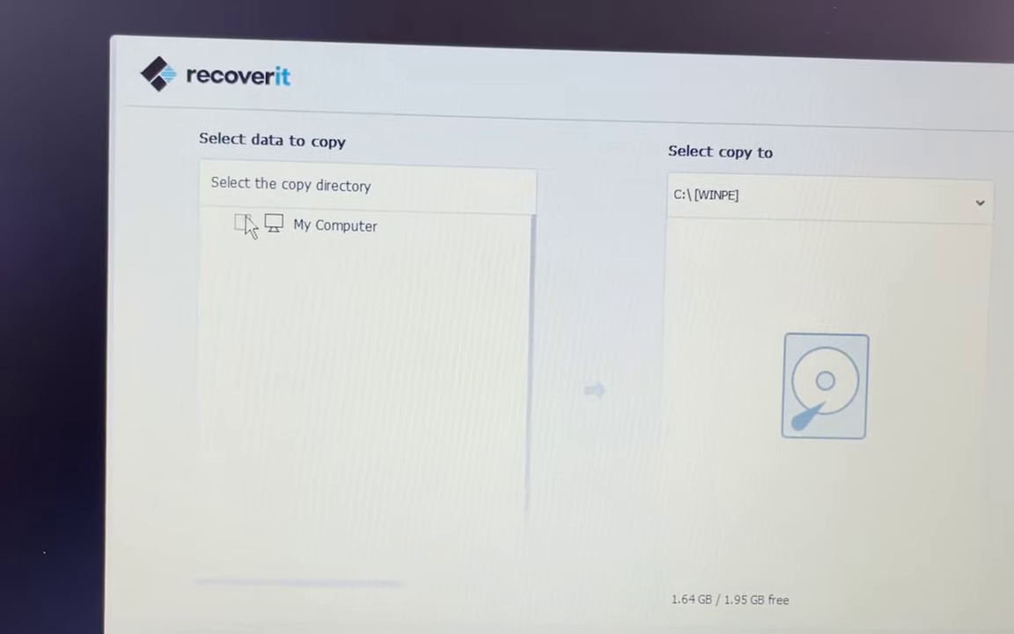
pyautogui.click(306, 232)
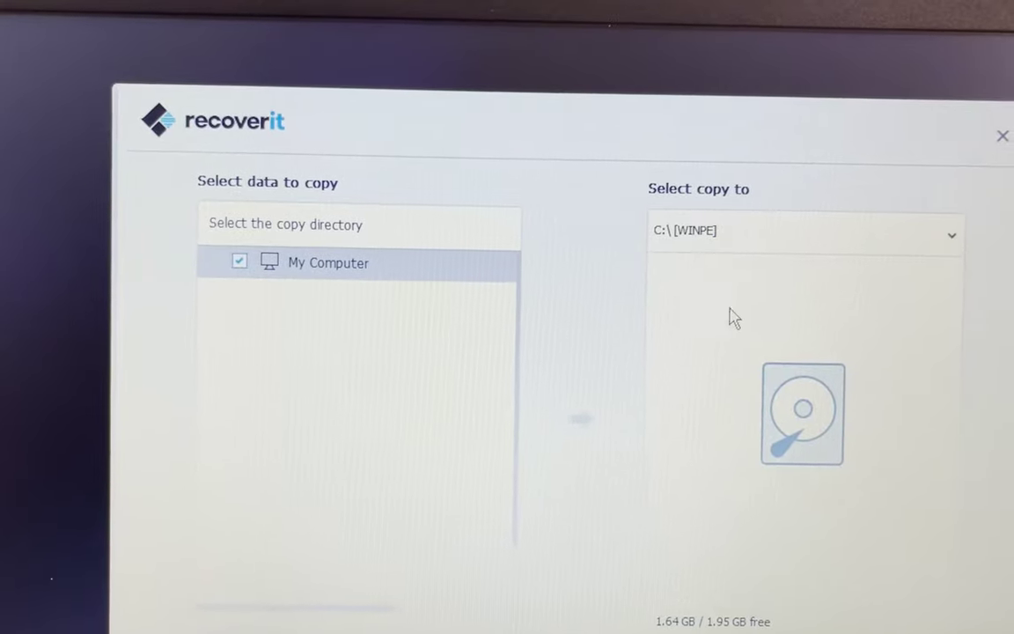
pyautogui.click(779, 241)
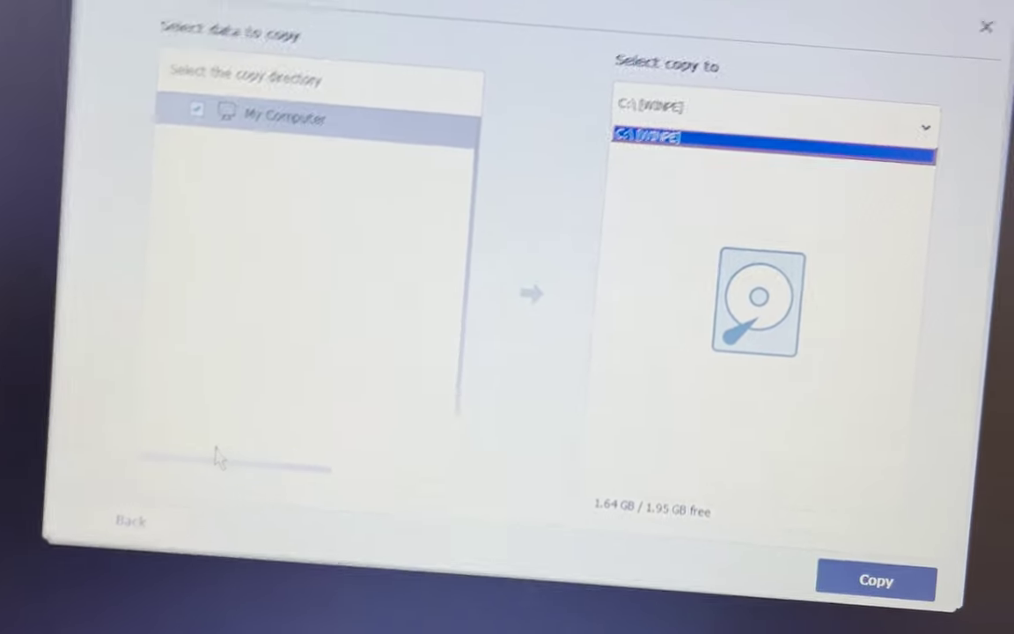
# - Abandon Hard Disk Copy and open the Data Recovery feature instead
pyautogui.click(163, 495)
pyautogui.click(119, 540)
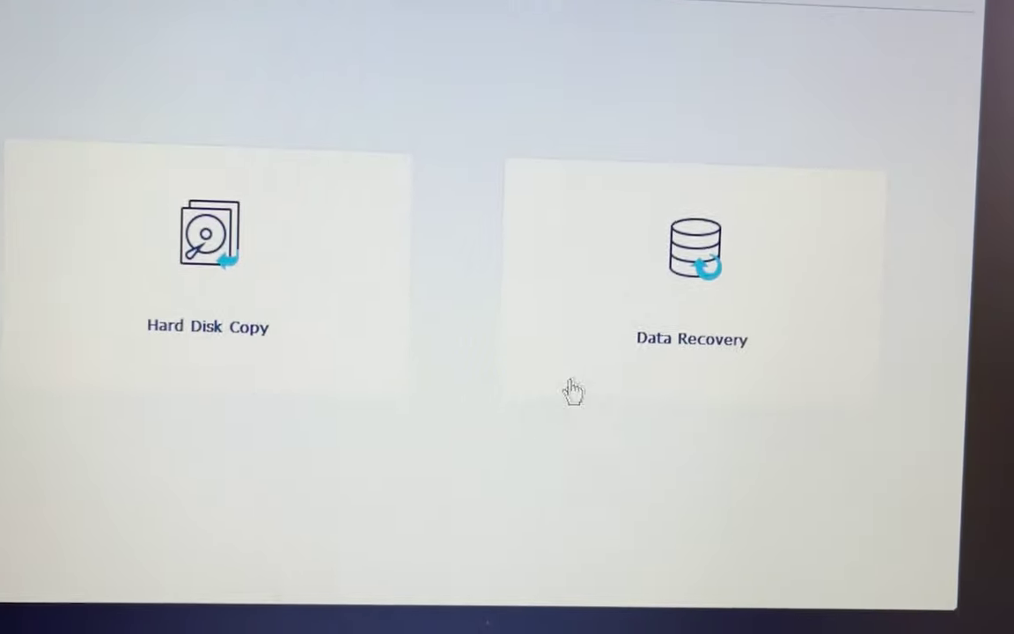
pyautogui.click(656, 349)
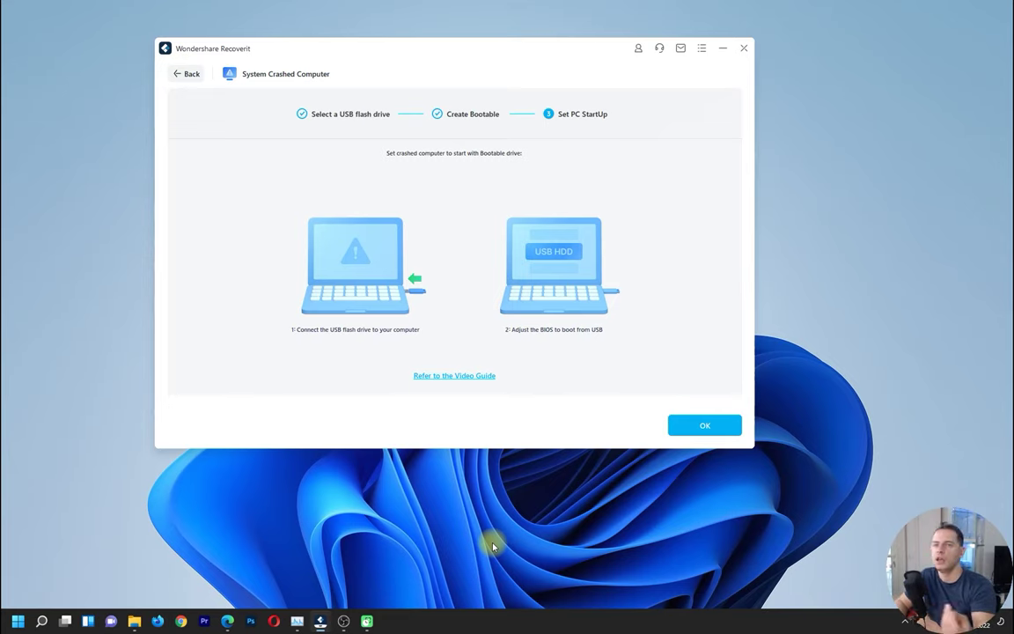
# - Exit the Set PC StartUp step and switch to Advanced Video Recovery
pyautogui.click(183, 75)
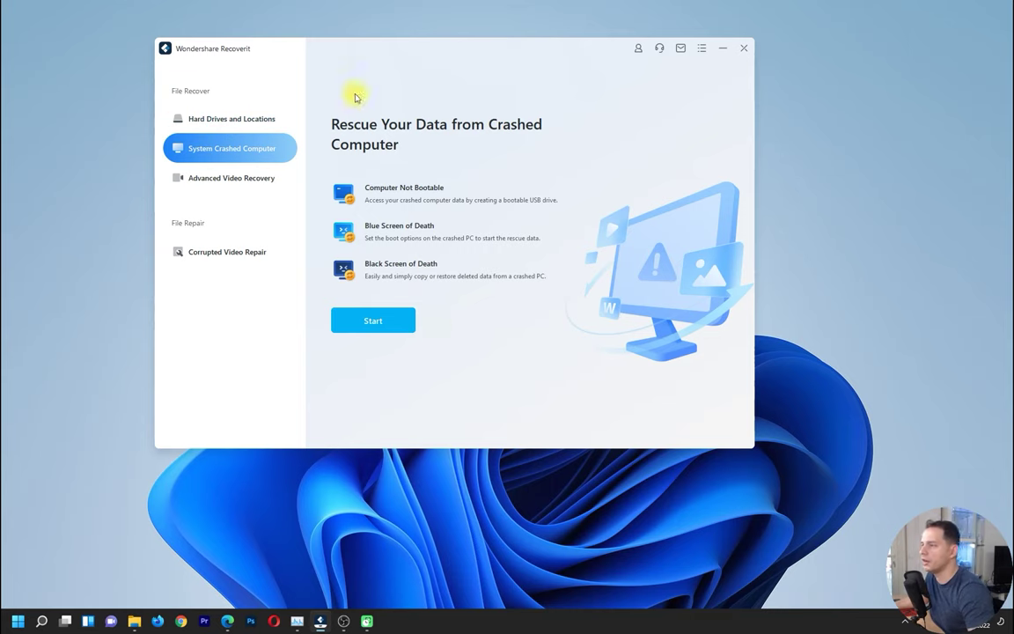
pyautogui.click(234, 185)
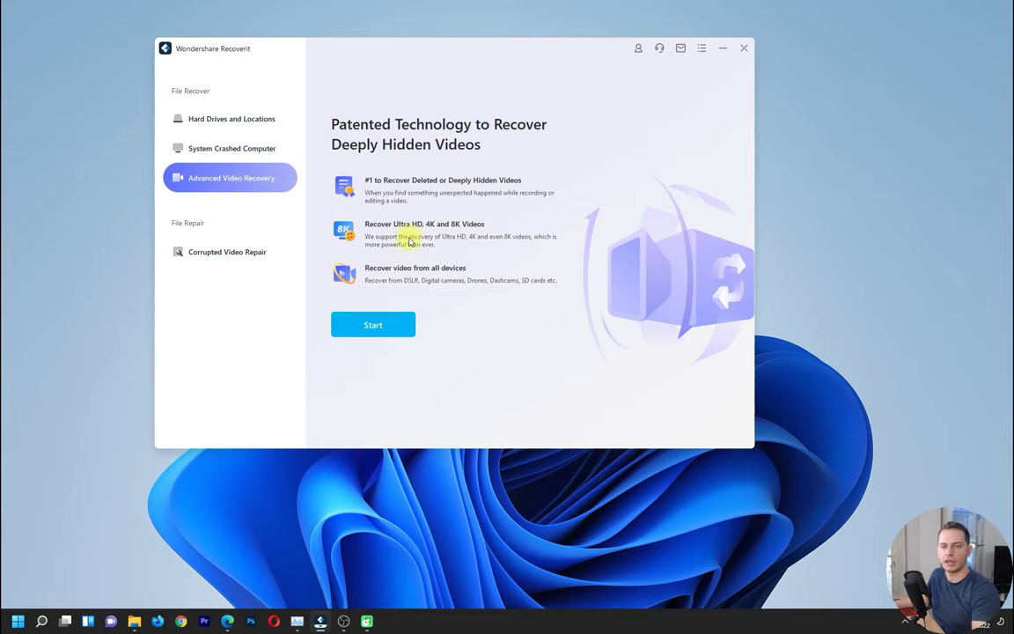
# - Start an Advanced Video Recovery scan for MP4 videos
pyautogui.click(373, 325)
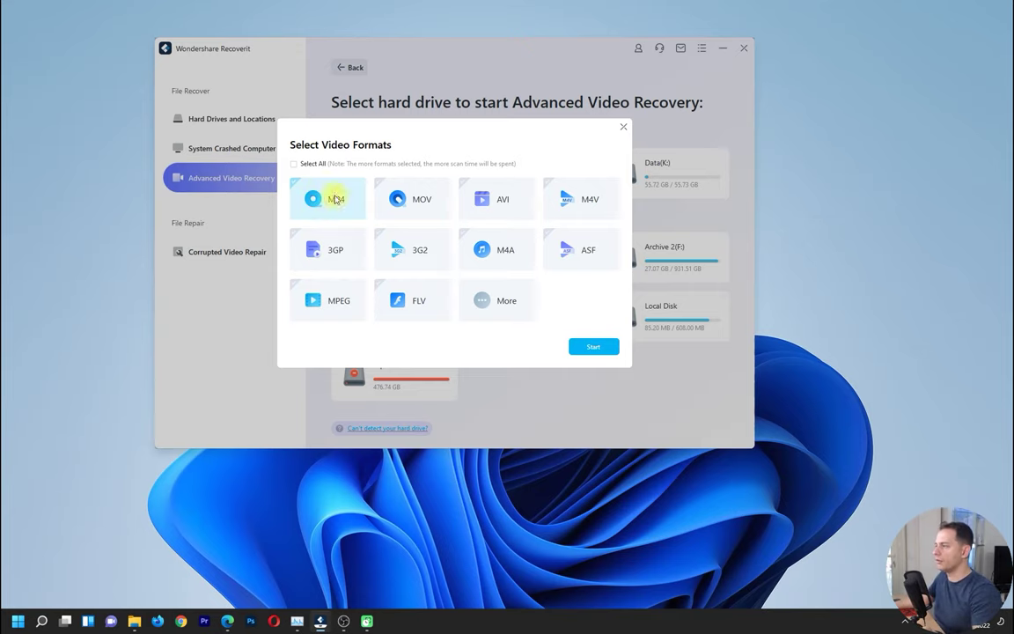
pyautogui.click(335, 199)
pyautogui.click(593, 346)
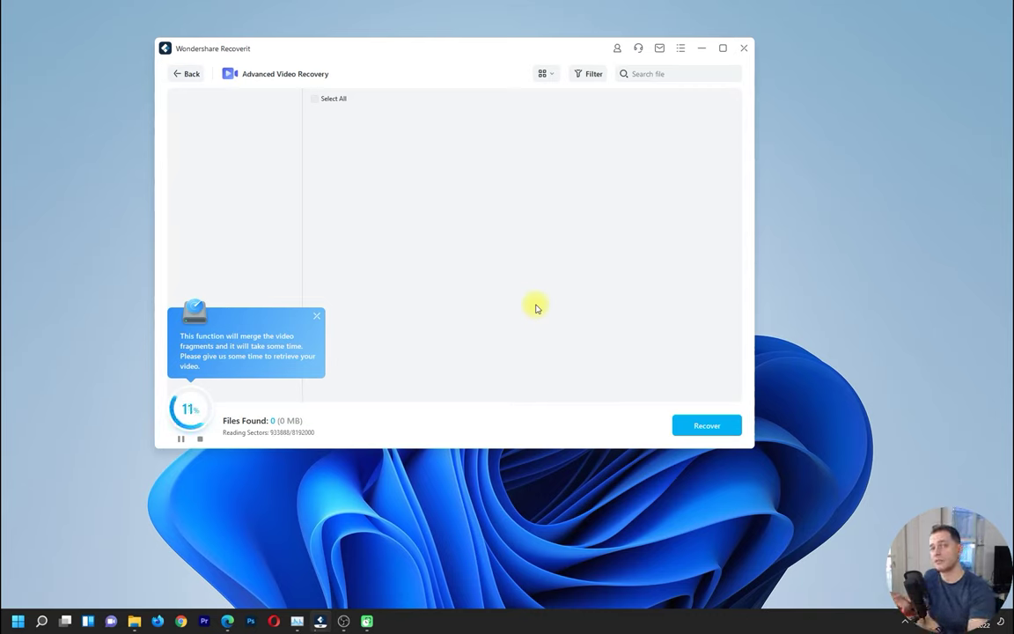
# - Preview a found MP4 under Other Videos, then abandon the results and return to drive selection
pyautogui.click(249, 148)
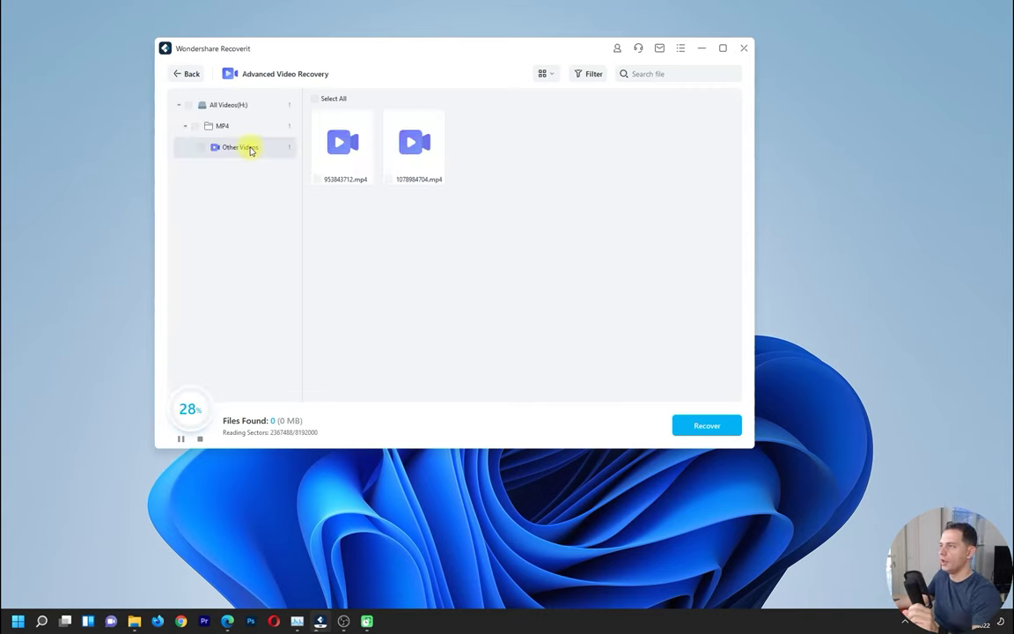
pyautogui.click(417, 166)
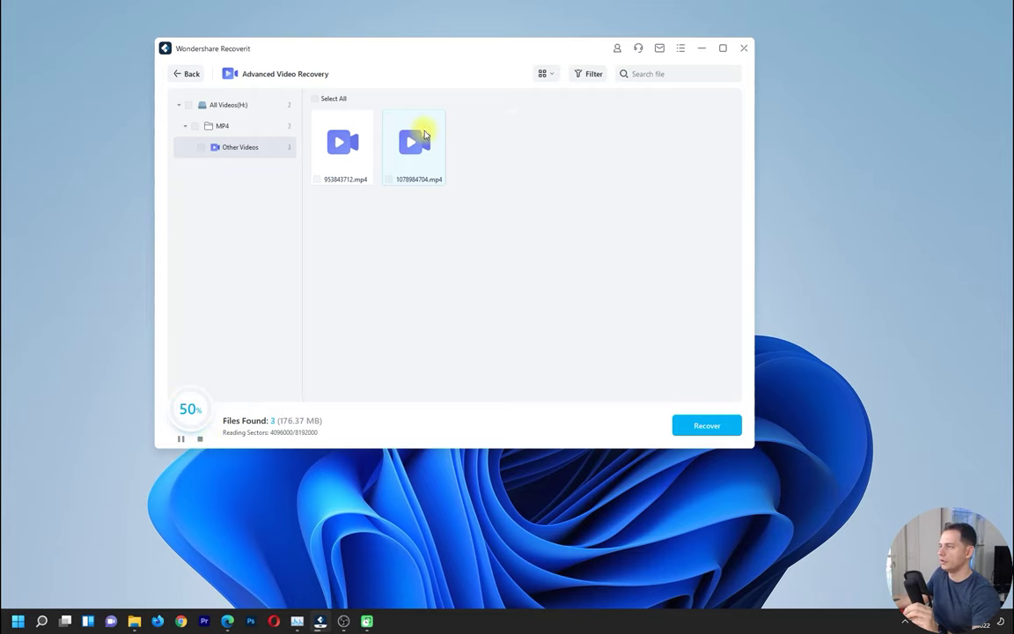
pyautogui.click(487, 147)
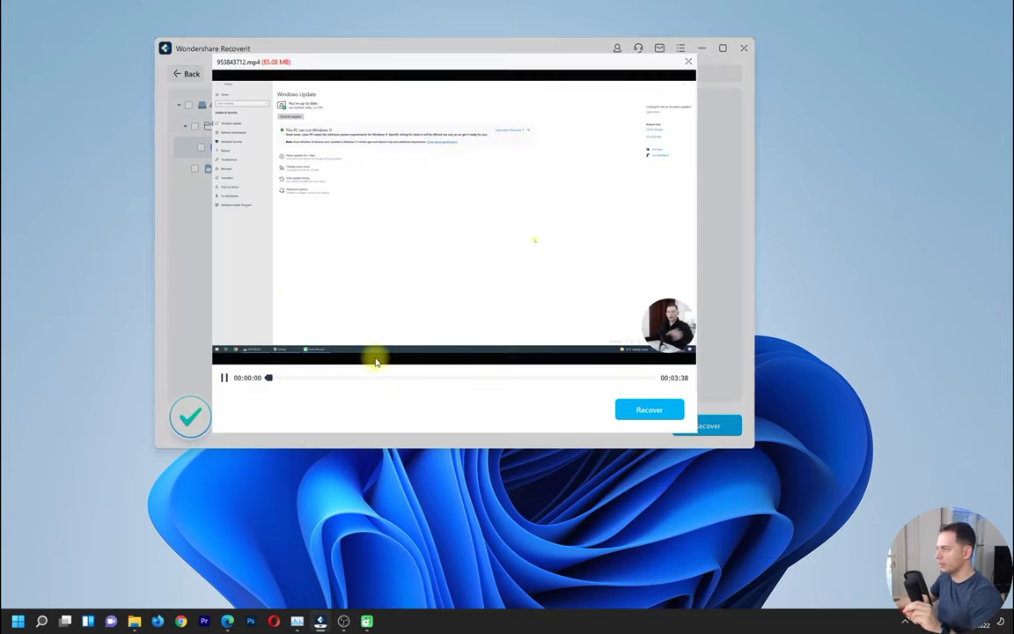
pyautogui.click(686, 61)
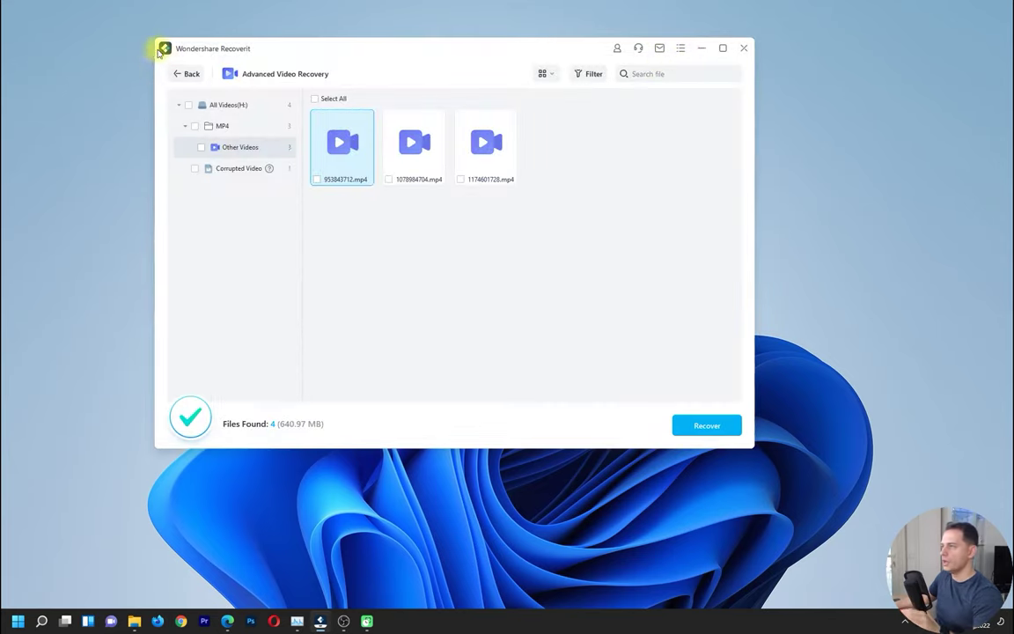
pyautogui.click(184, 76)
pyautogui.click(552, 275)
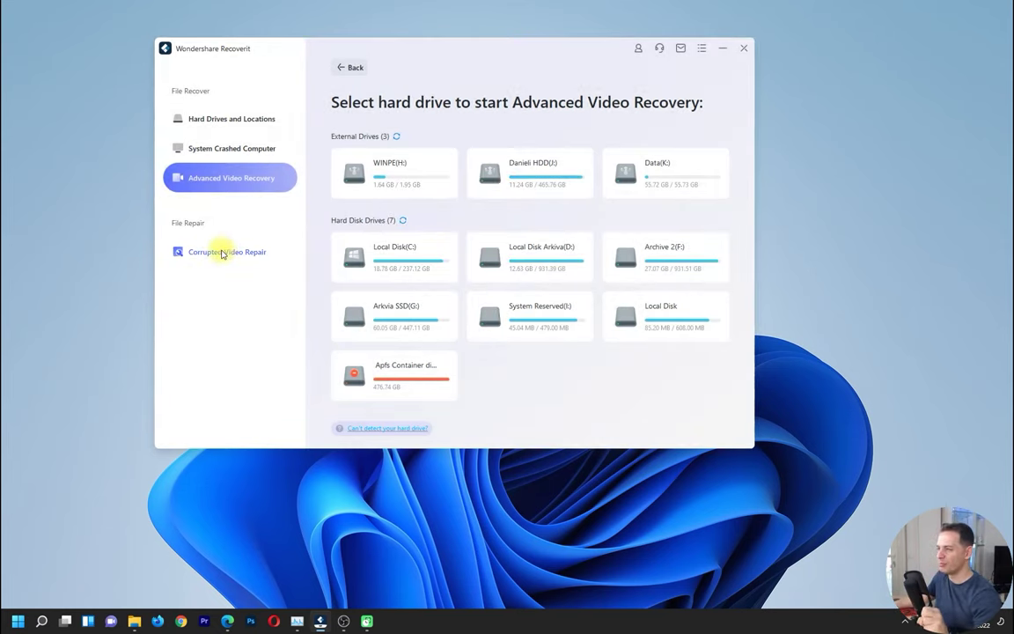
# - Switch Recoverit to Corrupted Video Repair and bring OBS Studio in front, moved up-left
pyautogui.click(222, 253)
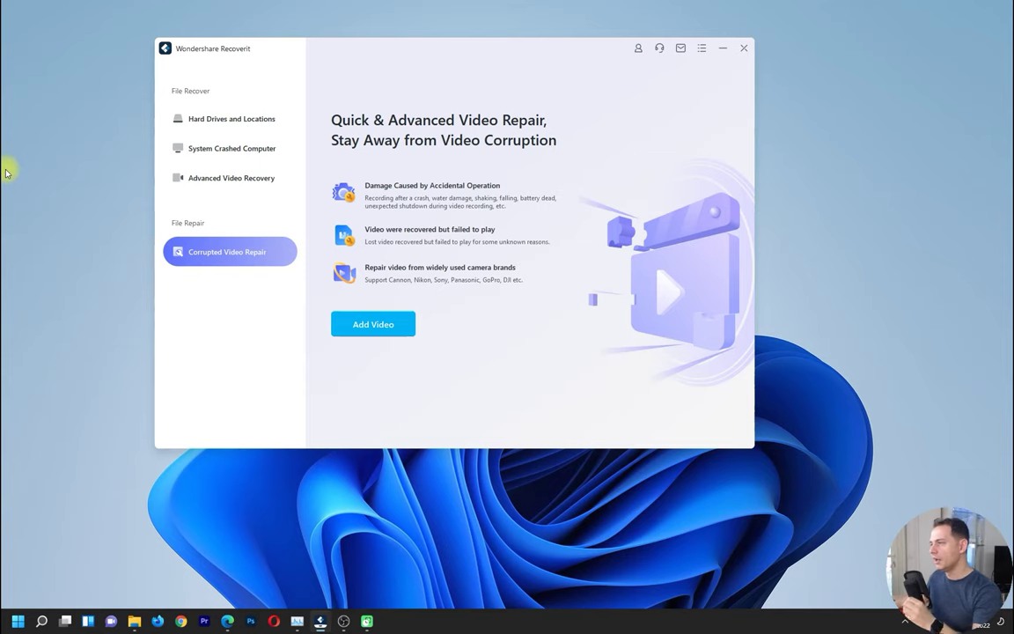
pyautogui.click(324, 623)
pyautogui.moveTo(397, 70); pyautogui.dragTo(255, 31)
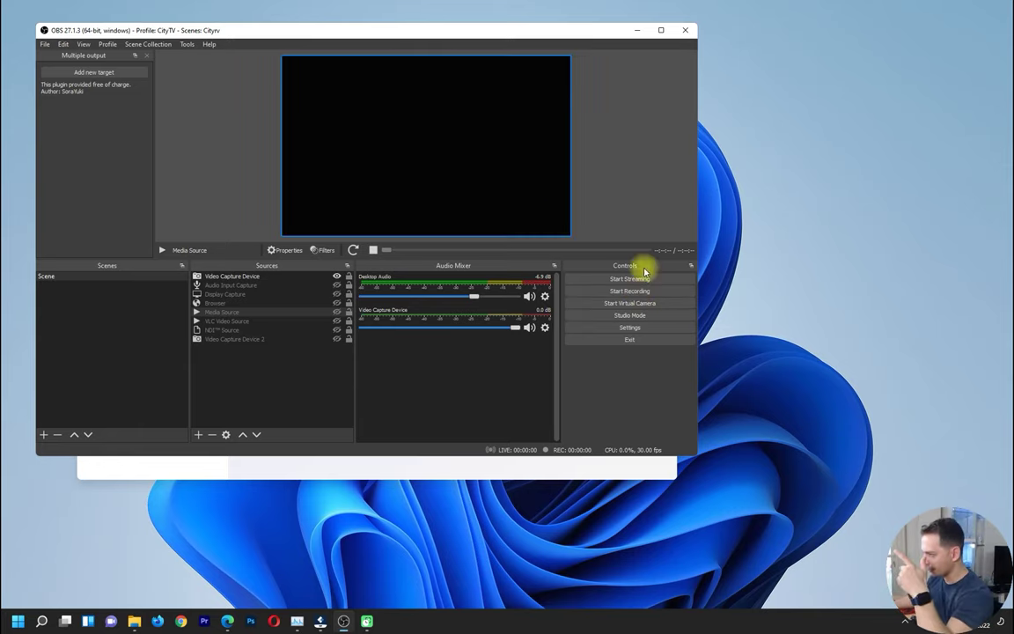
# - Record the city media source, end OBS via Task Manager mid-recording, and confirm the MP4 fails to play
pyautogui.click(336, 312)
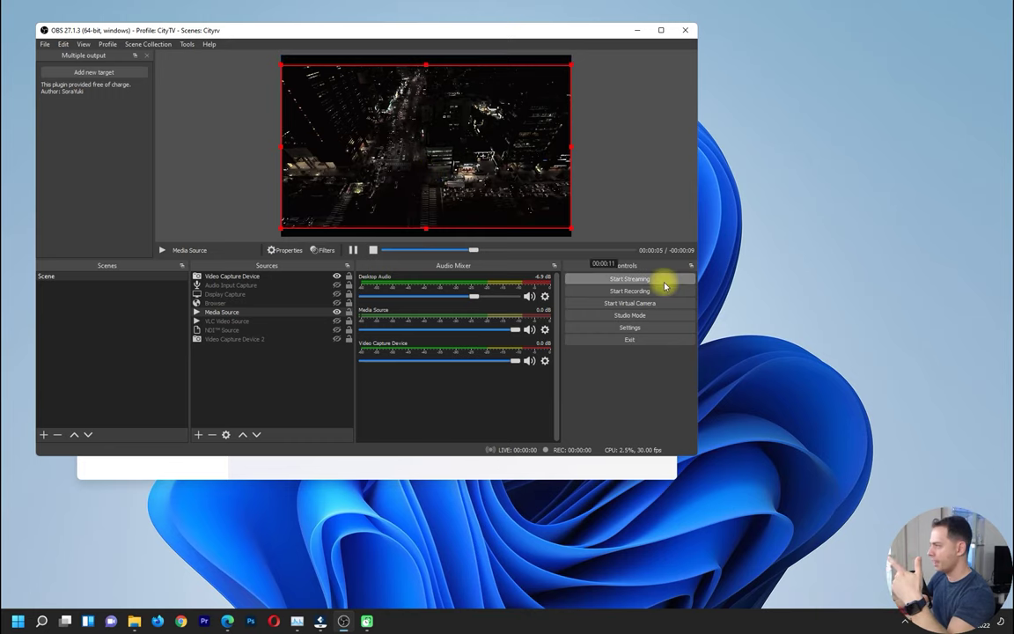
pyautogui.click(619, 294)
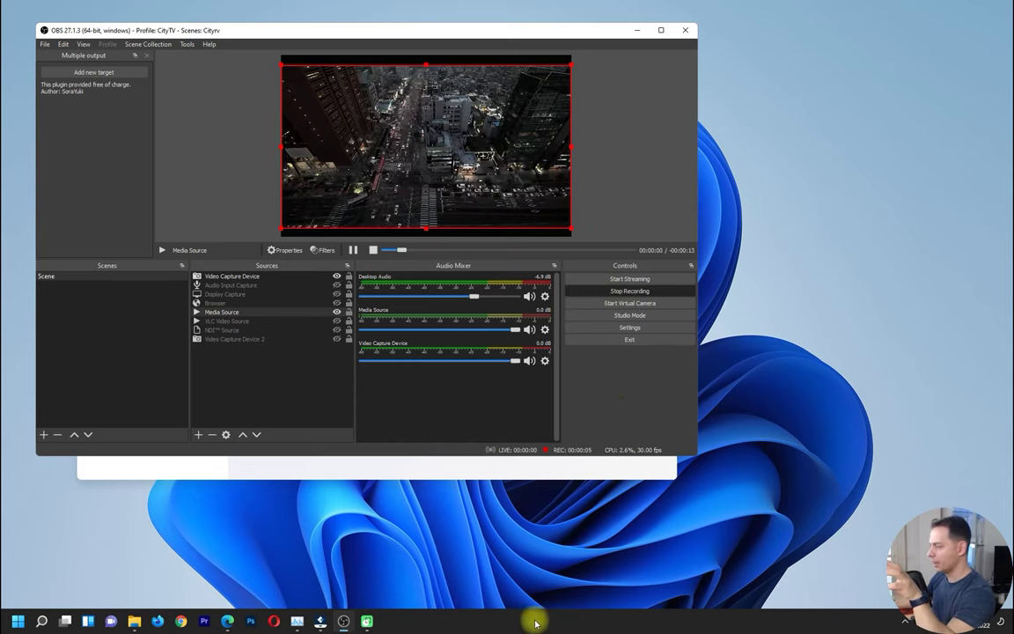
pyautogui.click(297, 620)
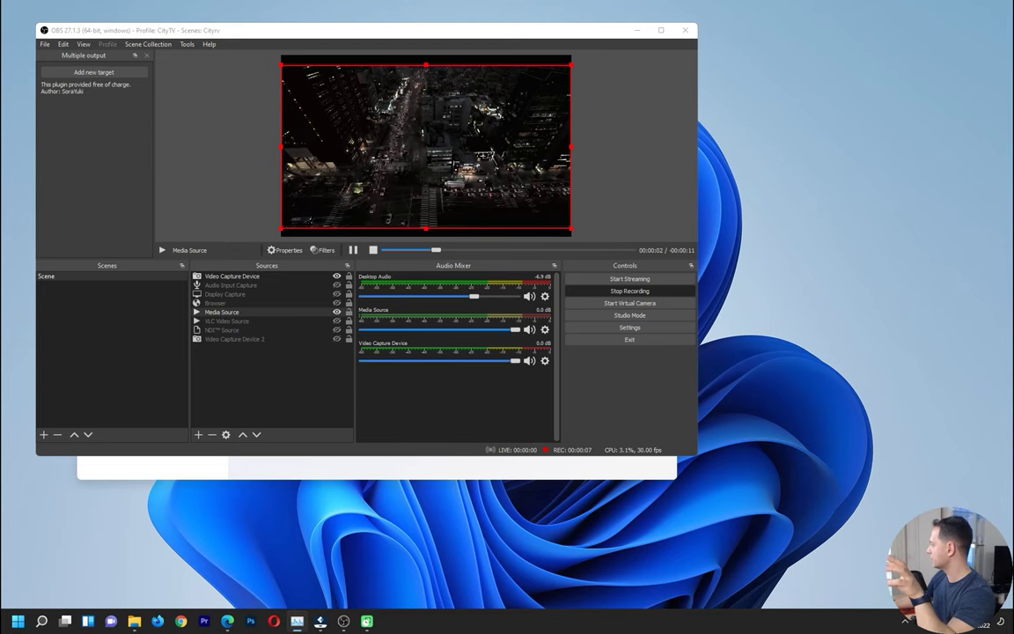
pyautogui.moveTo(962, 124); pyautogui.dragTo(817, 163)
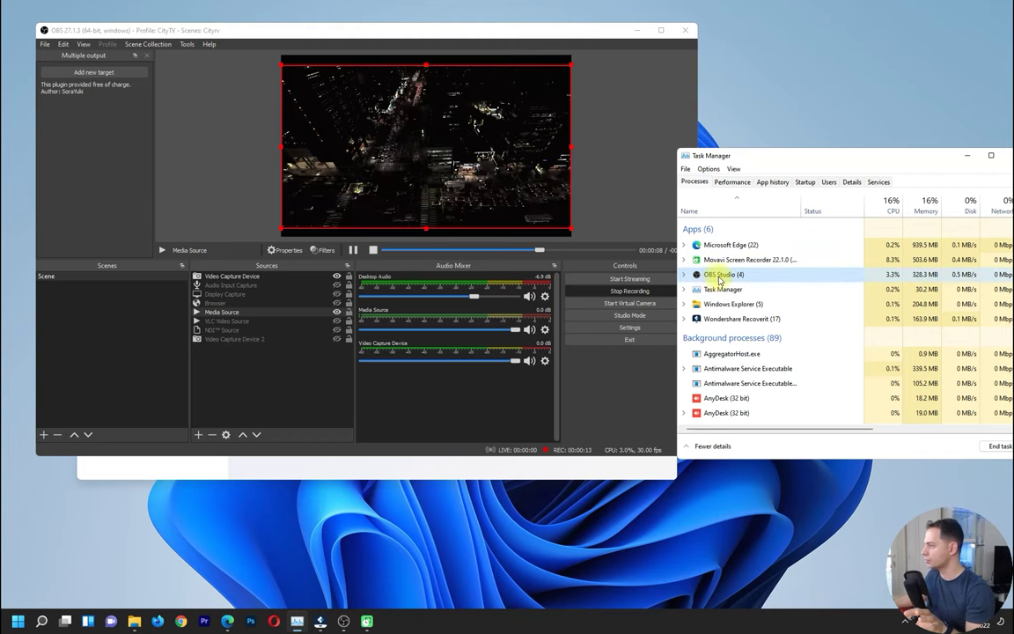
pyautogui.rightClick(720, 278)
pyautogui.click(766, 301)
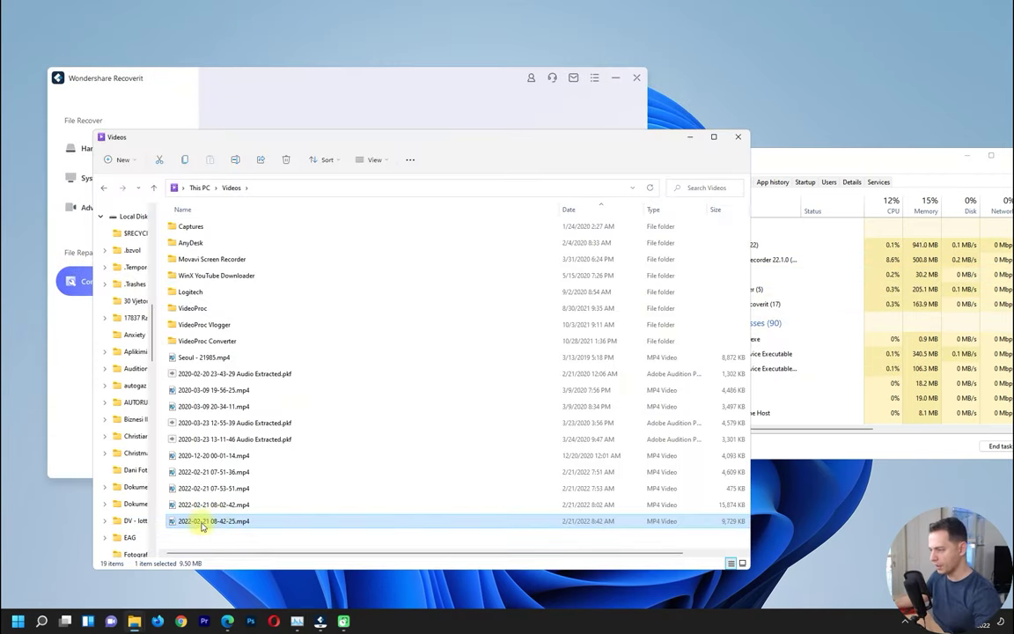
pyautogui.doubleClick(201, 526)
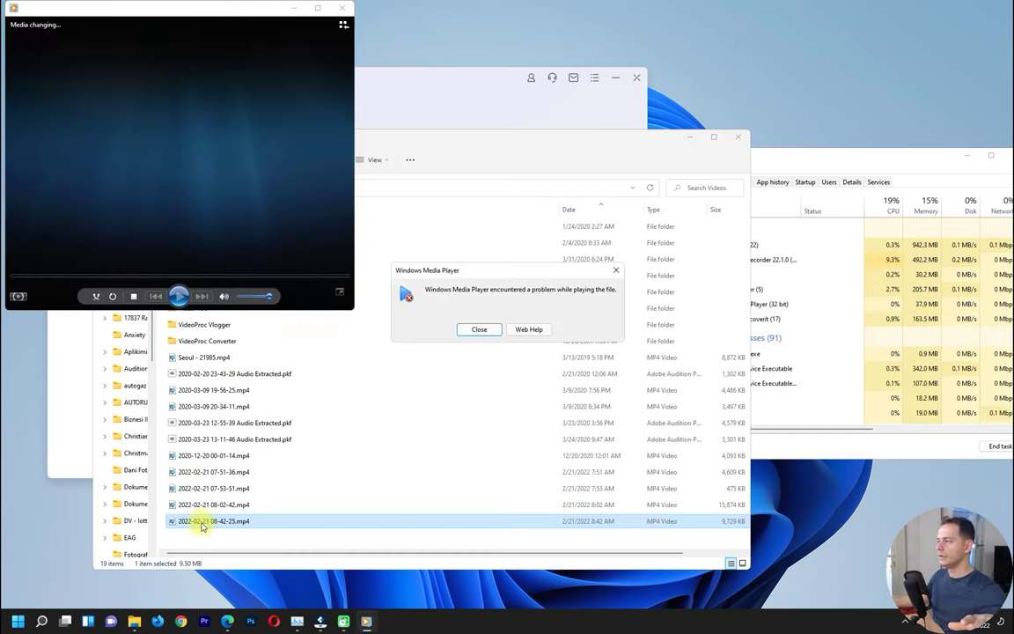
pyautogui.moveTo(483, 271); pyautogui.dragTo(152, 116)
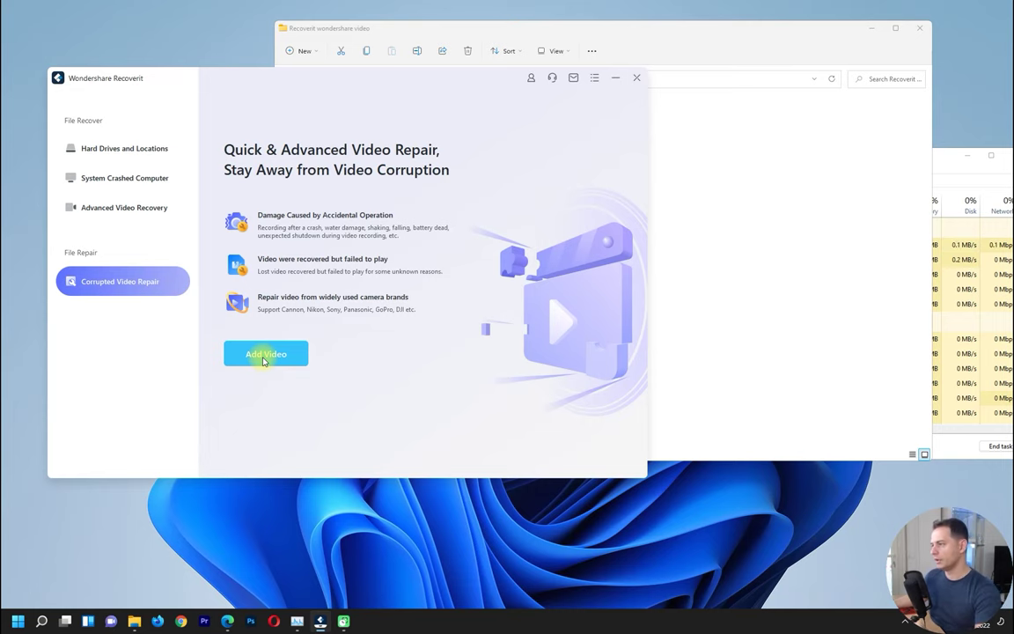
pyautogui.click(263, 357)
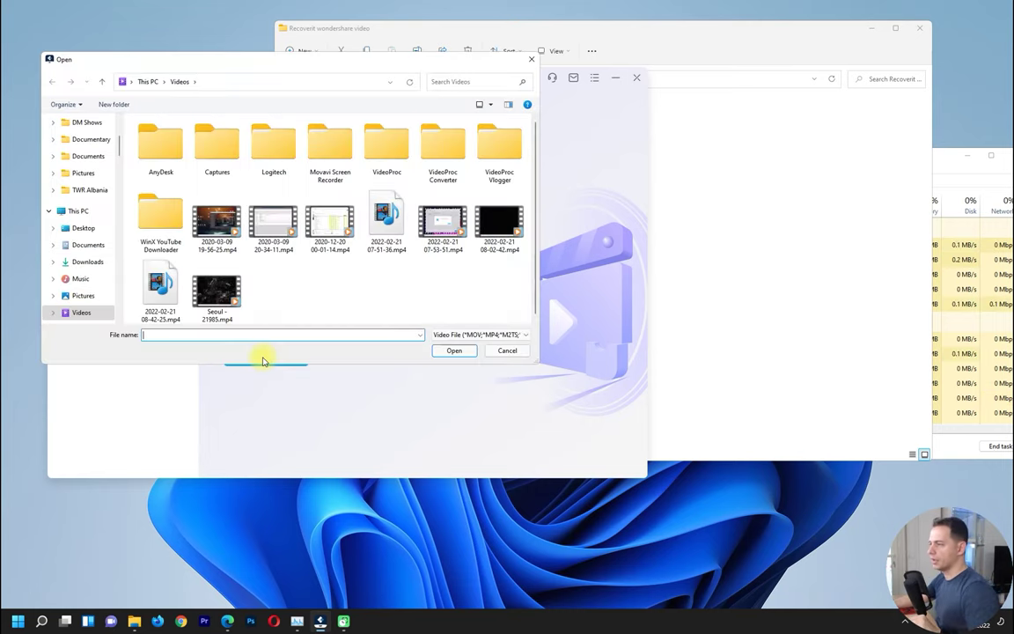
pyautogui.rightClick(207, 336)
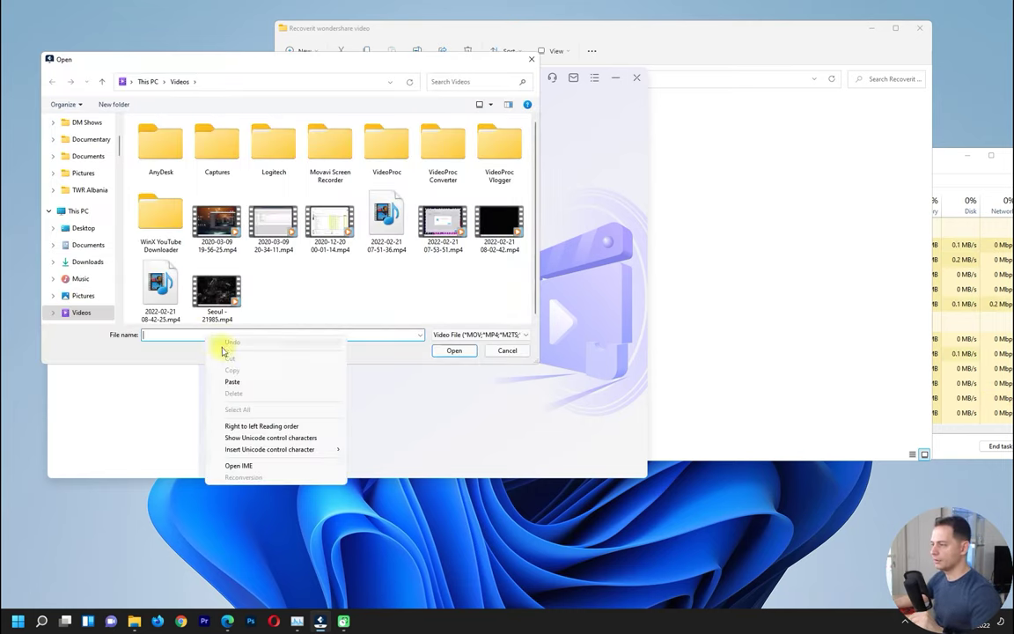
pyautogui.click(251, 381)
pyautogui.click(454, 350)
pyautogui.click(218, 152)
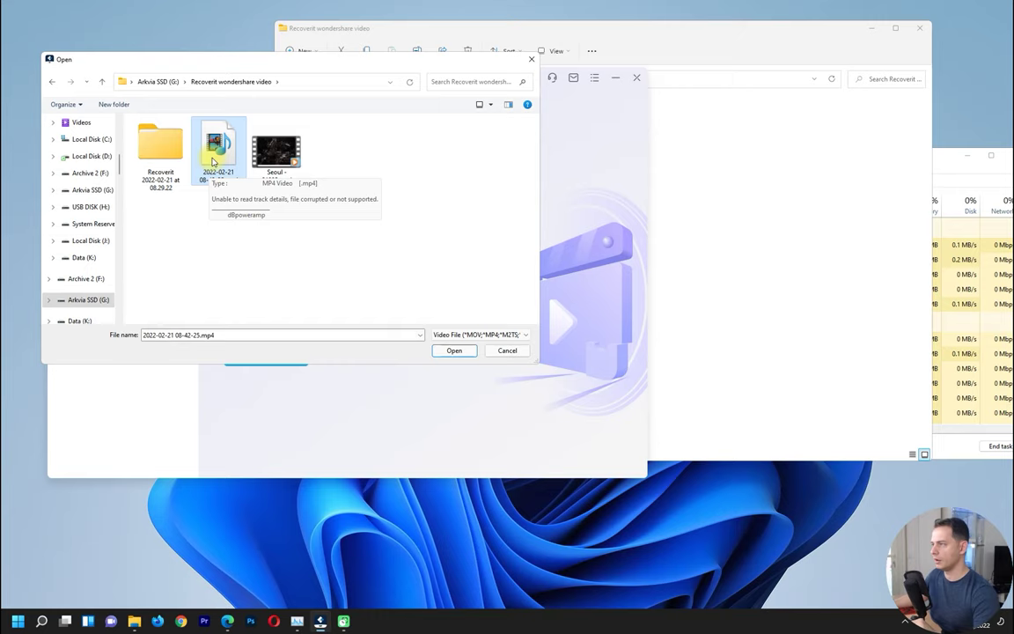
pyautogui.click(450, 351)
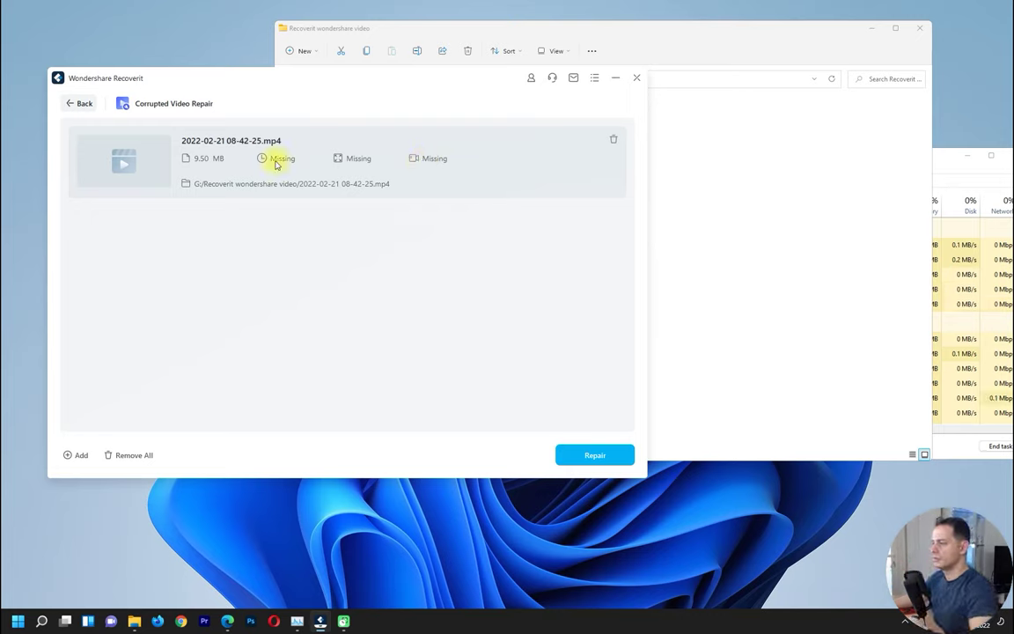
pyautogui.click(584, 454)
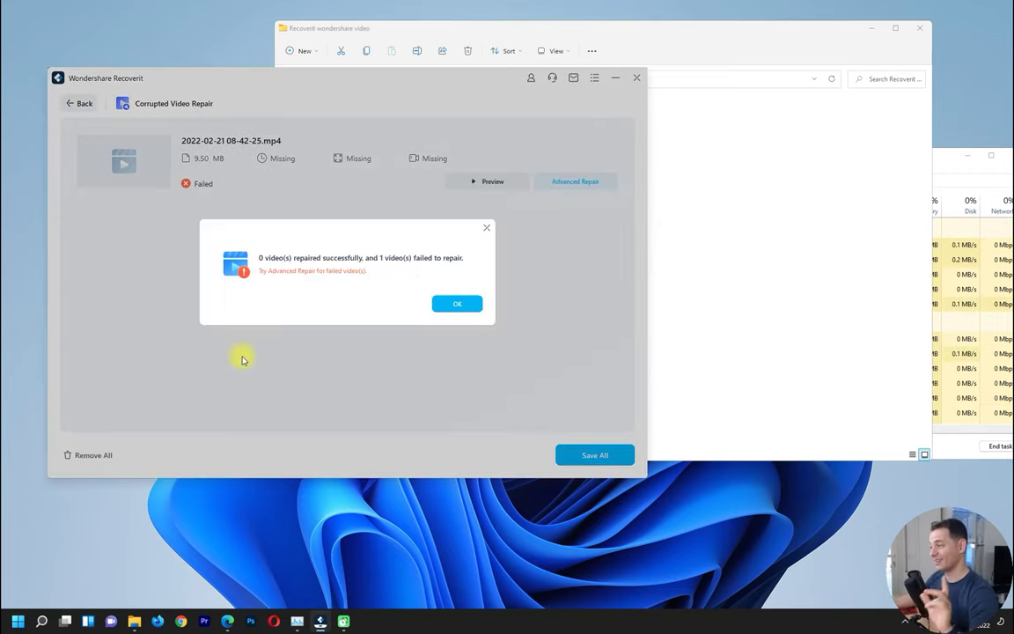
# - Dismiss the repair-failed messages and start Advanced Repair on the failed video
pyautogui.click(453, 311)
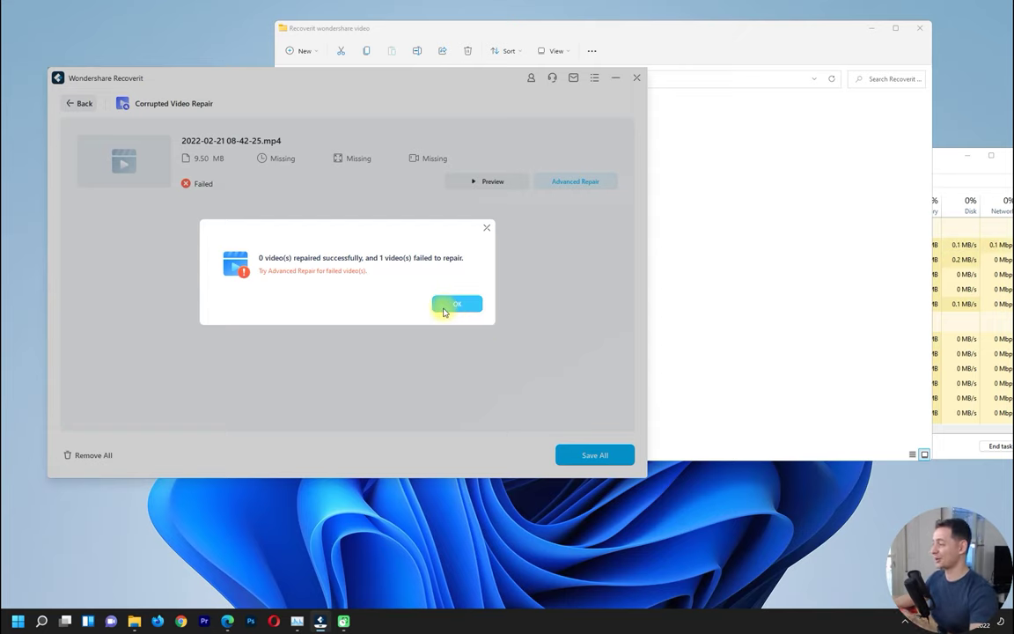
pyautogui.click(447, 305)
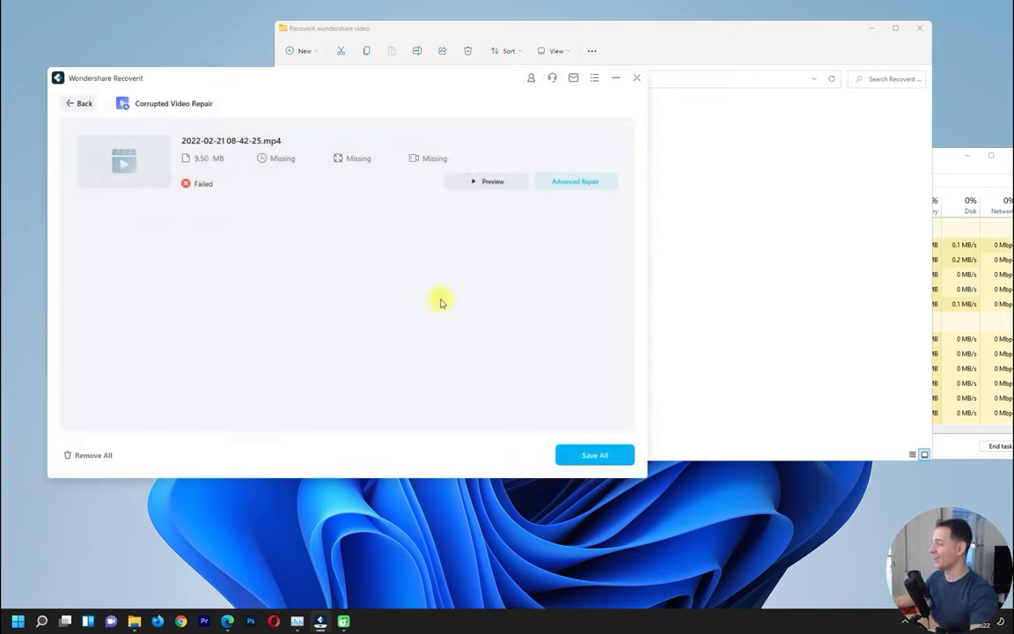
pyautogui.click(579, 184)
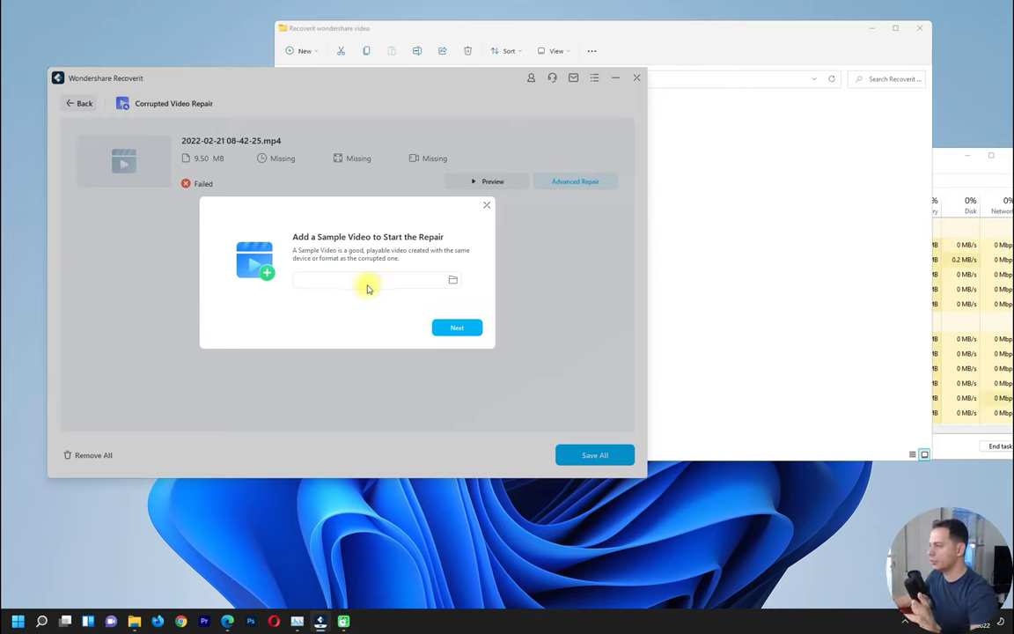
pyautogui.click(453, 282)
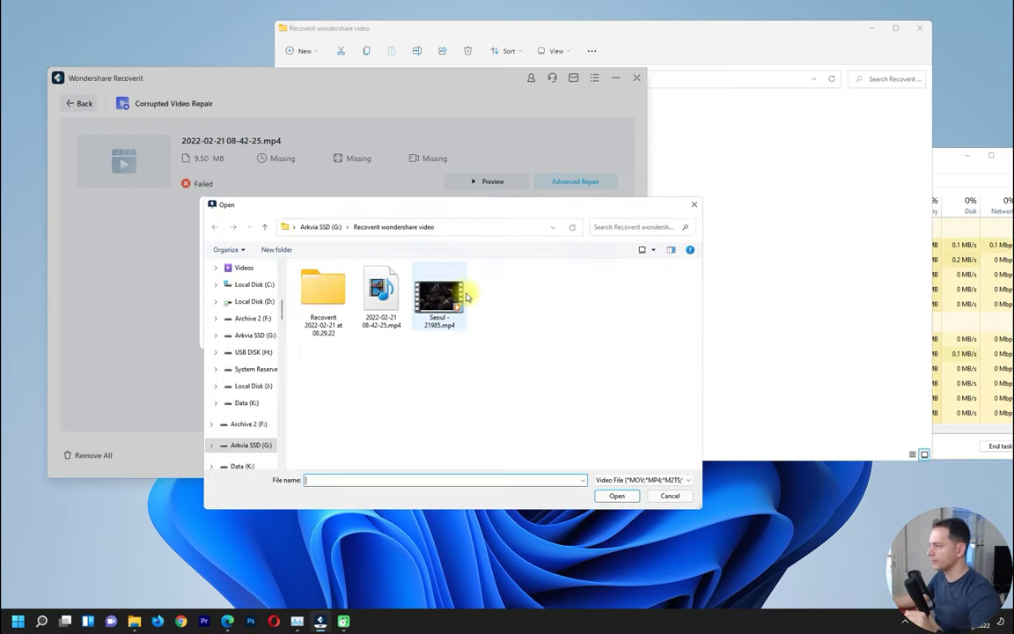
pyautogui.click(493, 372)
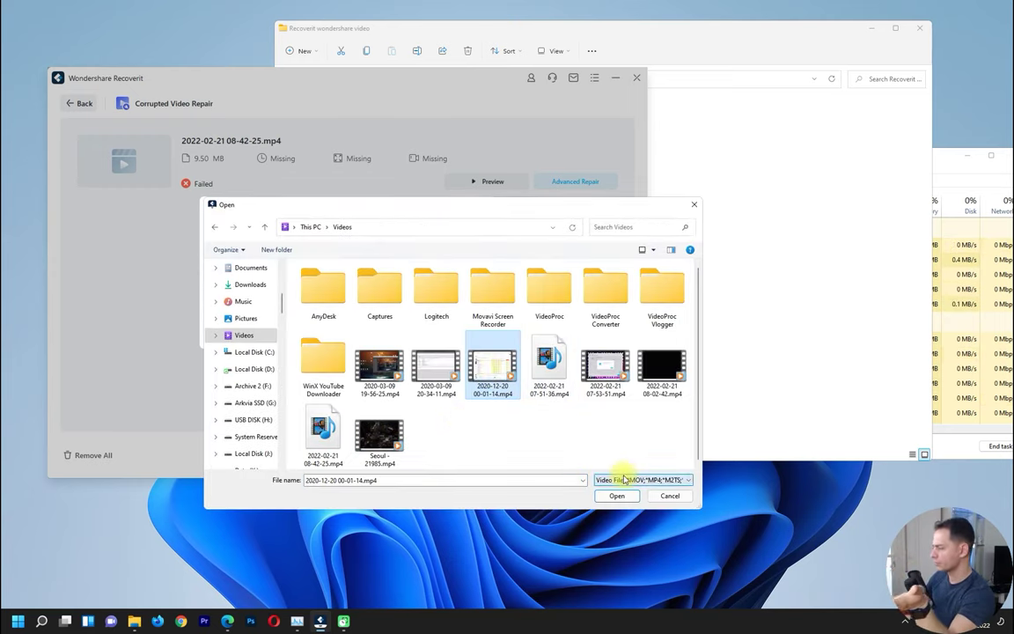
pyautogui.click(539, 363)
pyautogui.click(500, 372)
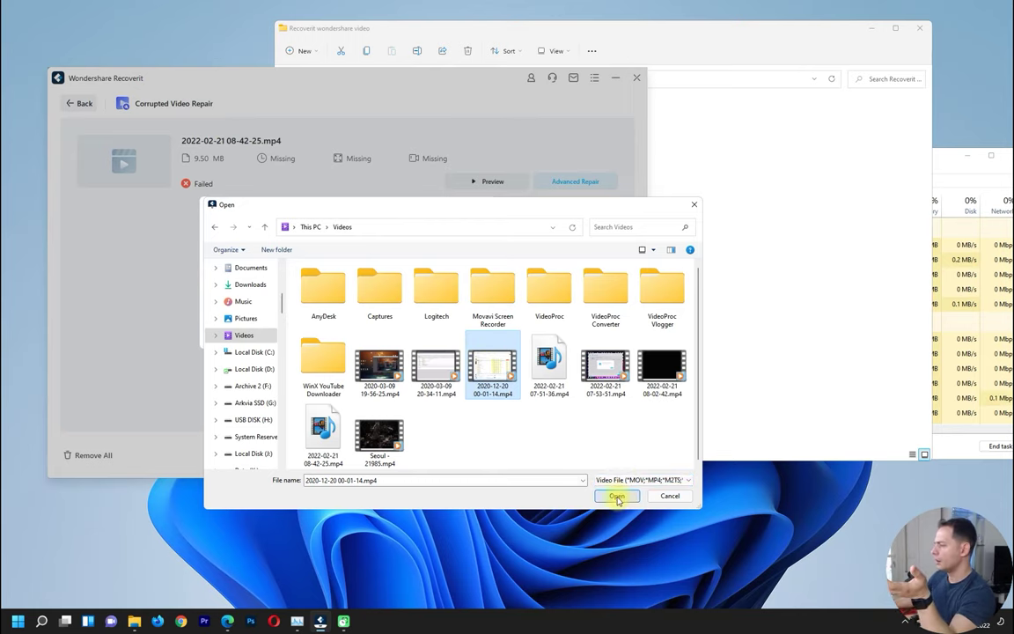
pyautogui.click(616, 495)
pyautogui.click(448, 329)
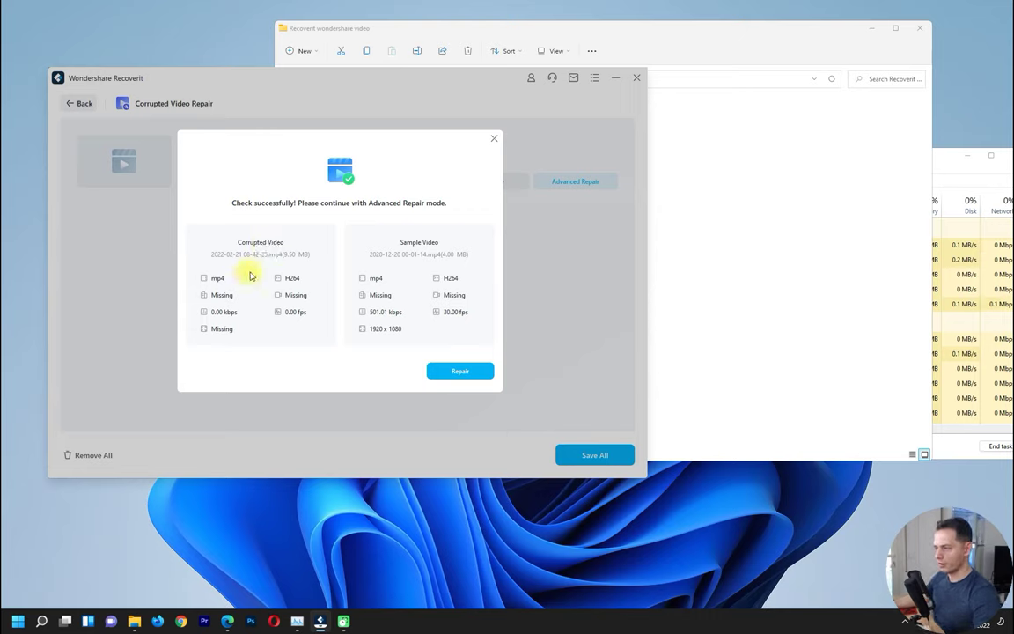
# - Run the advanced repair with the sample and preview the repaired clip
pyautogui.click(463, 371)
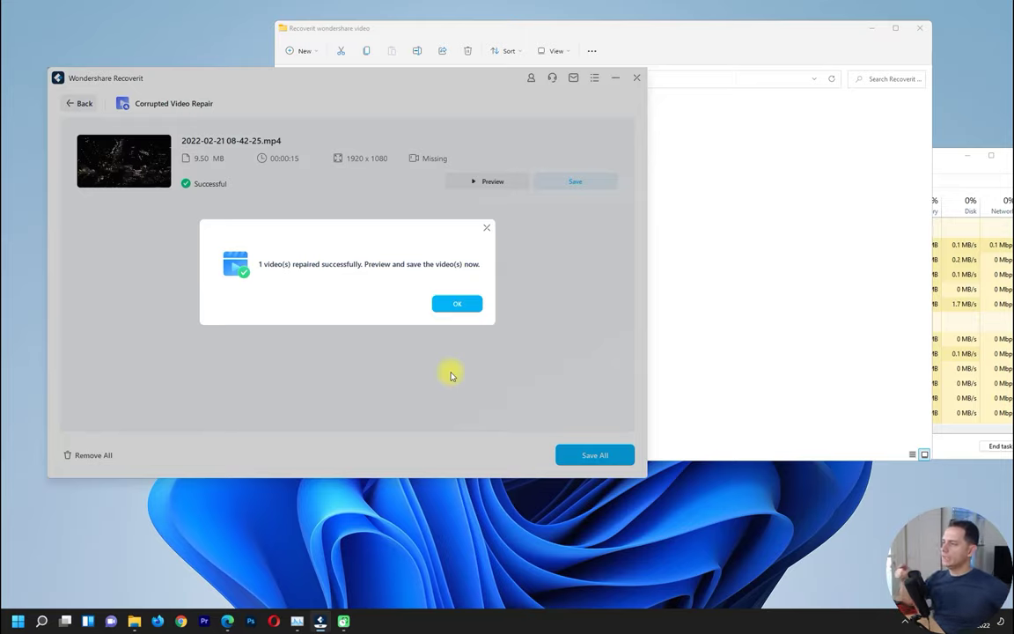
pyautogui.click(457, 303)
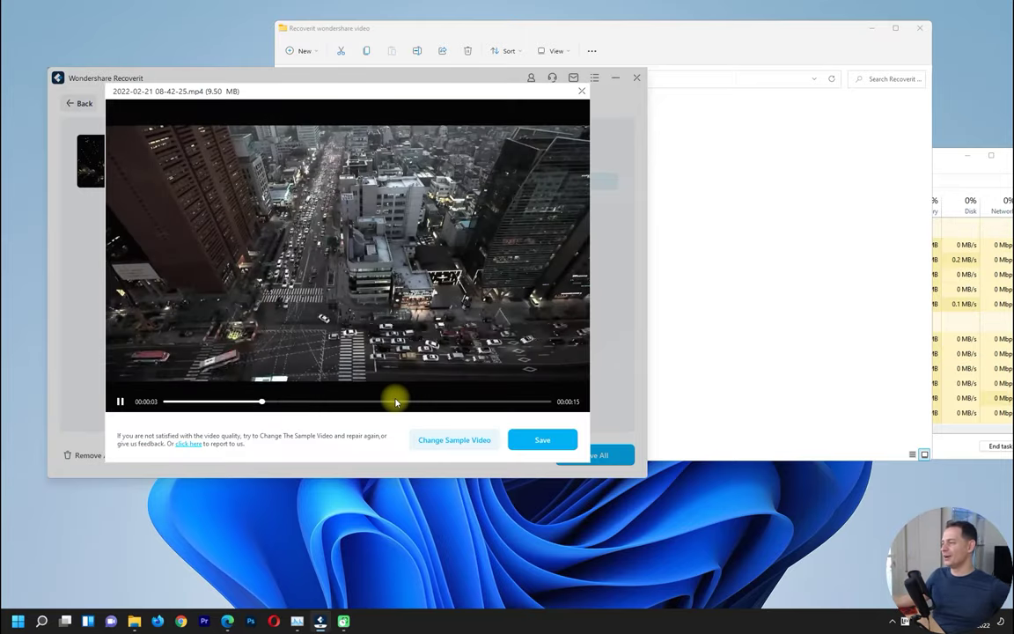
pyautogui.click(581, 91)
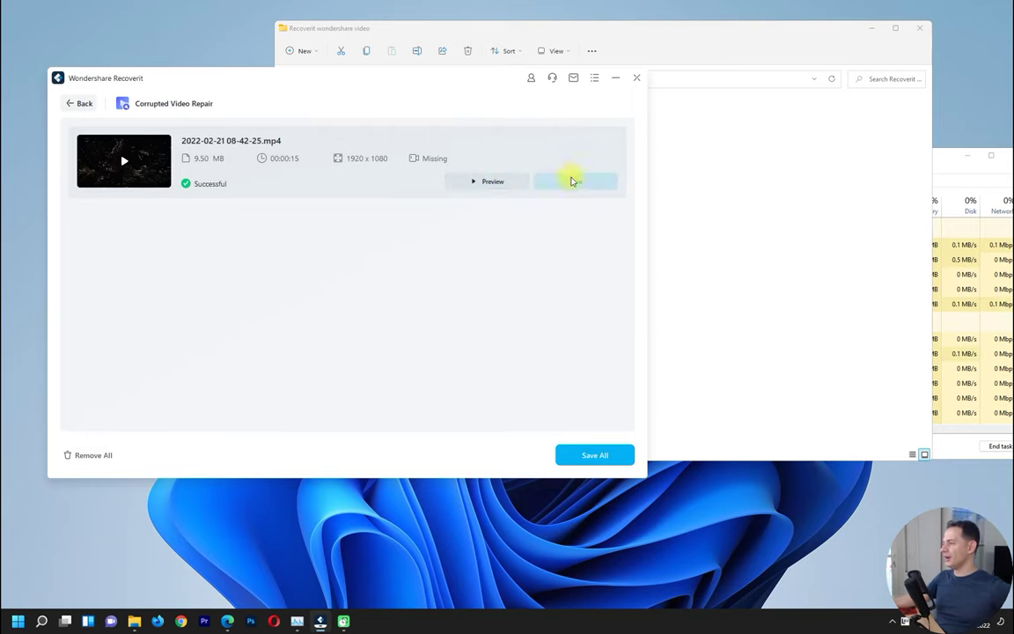
pyautogui.click(573, 182)
pyautogui.click(453, 377)
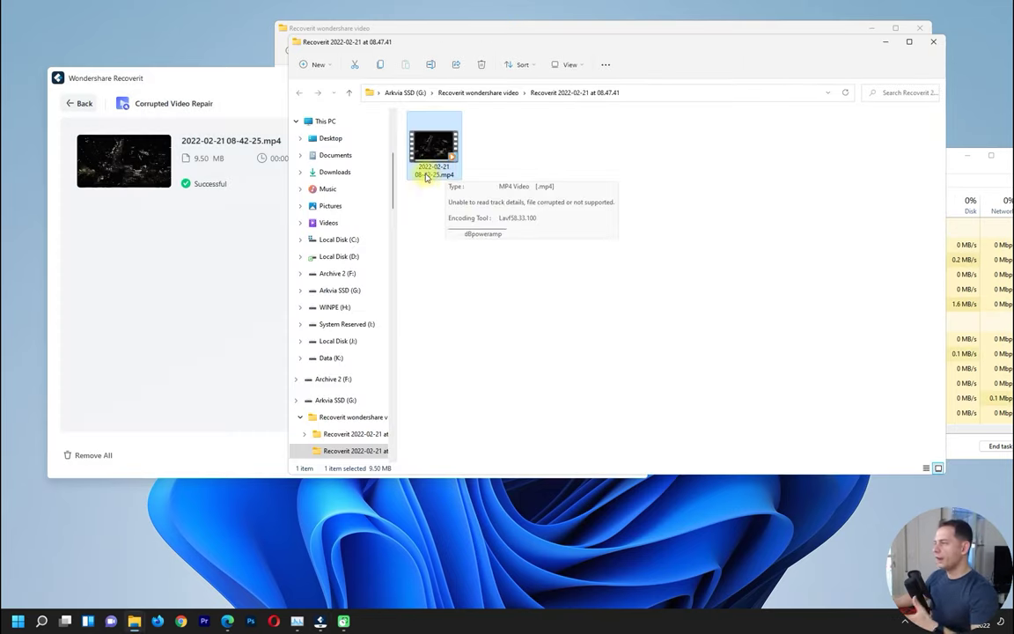
pyautogui.doubleClick(425, 145)
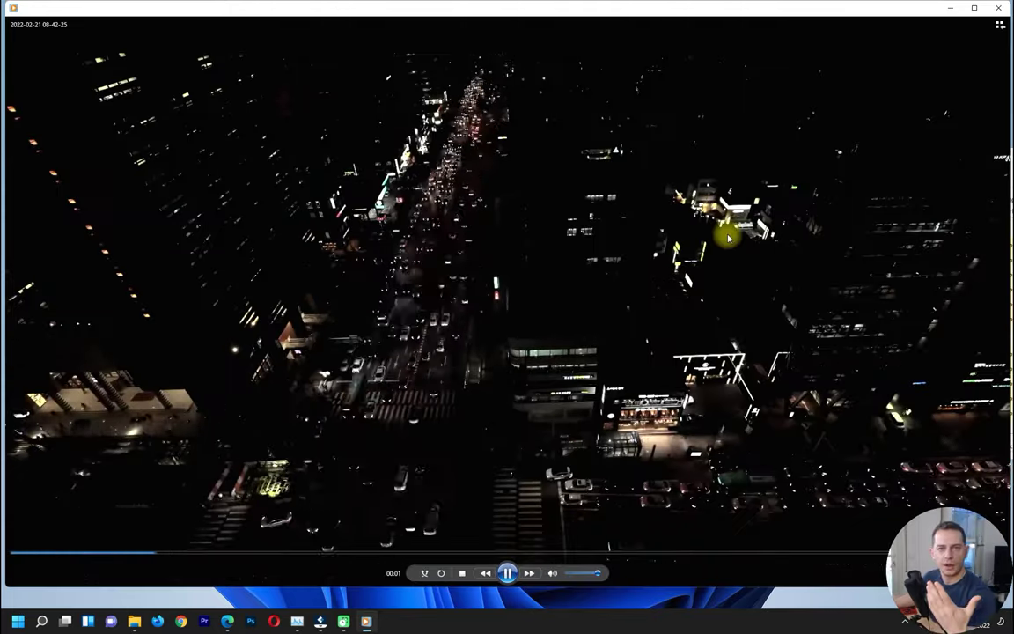
pyautogui.click(1001, 8)
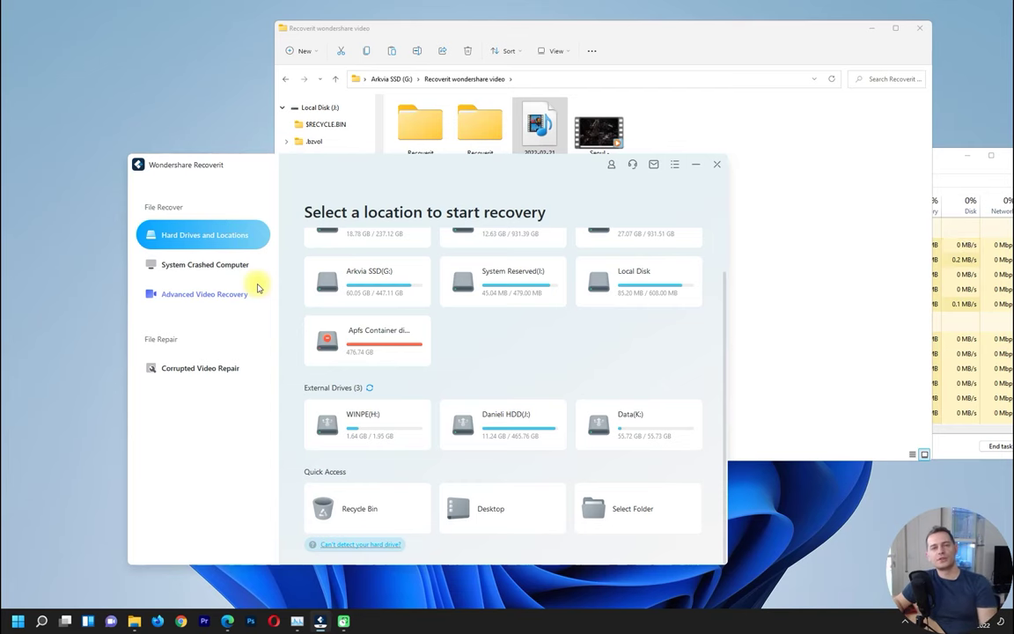